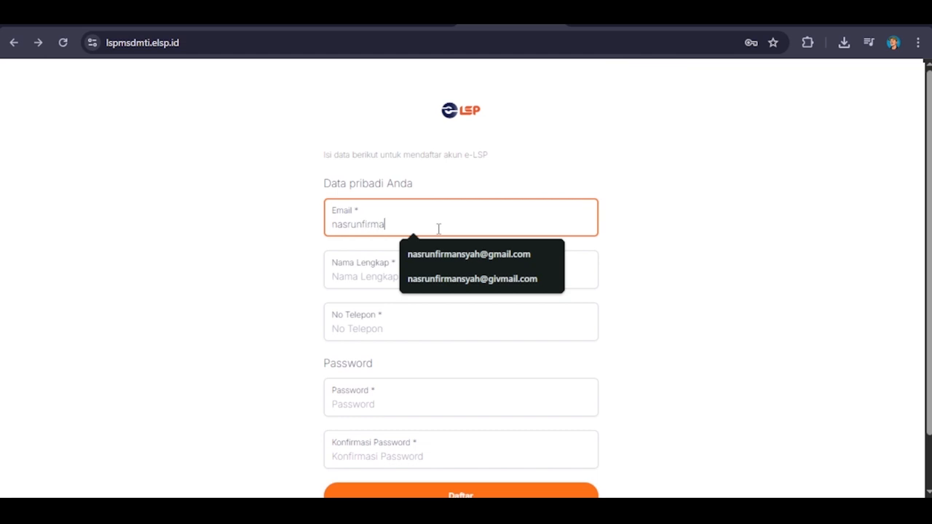
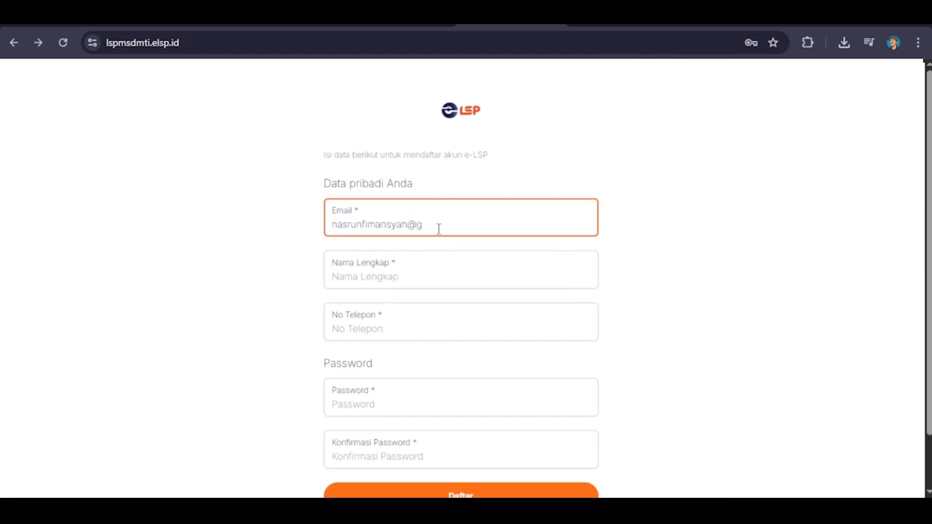
- Enter the email address and autofill the full name and phone number from the saved suggestion
key("Tab")
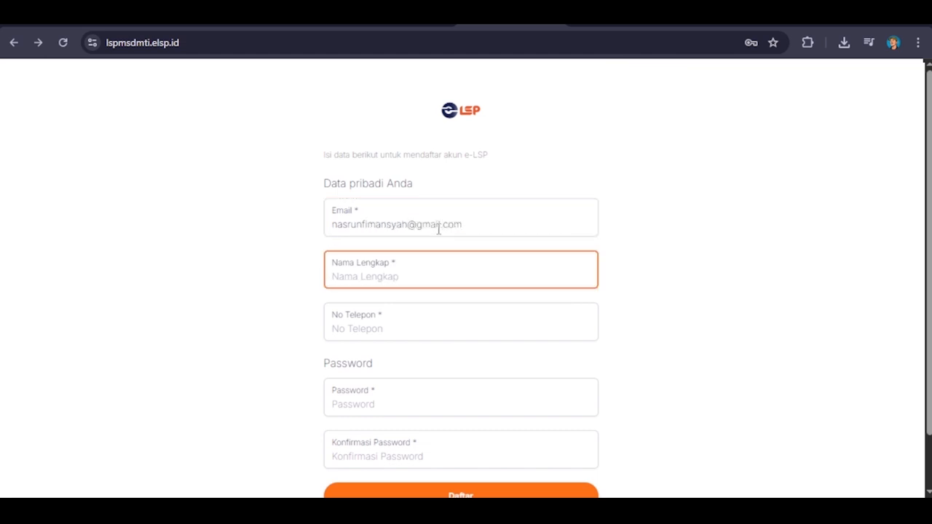
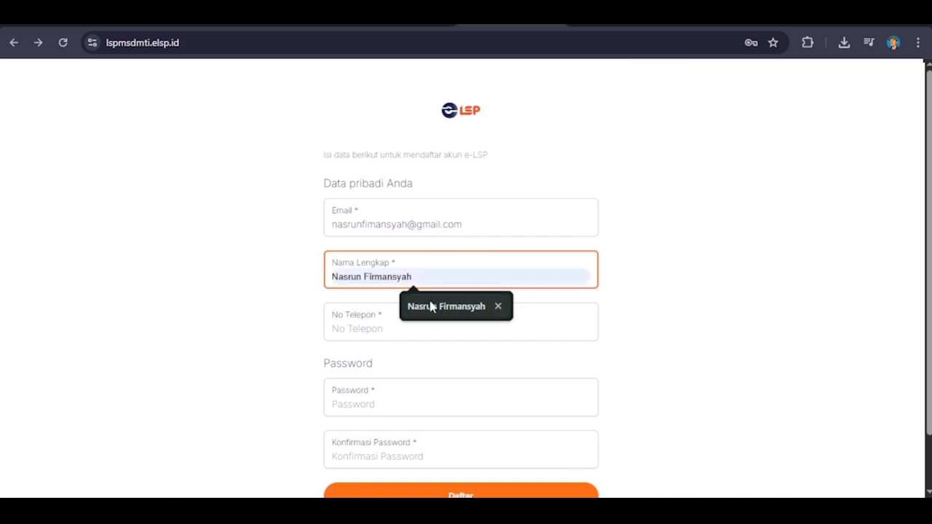
left_click(433, 306)
left_click(429, 329)
- Enter the password and a matching confirmation, then submit the form with Daftar
left_click(432, 358)
left_click(412, 403)
type("••")
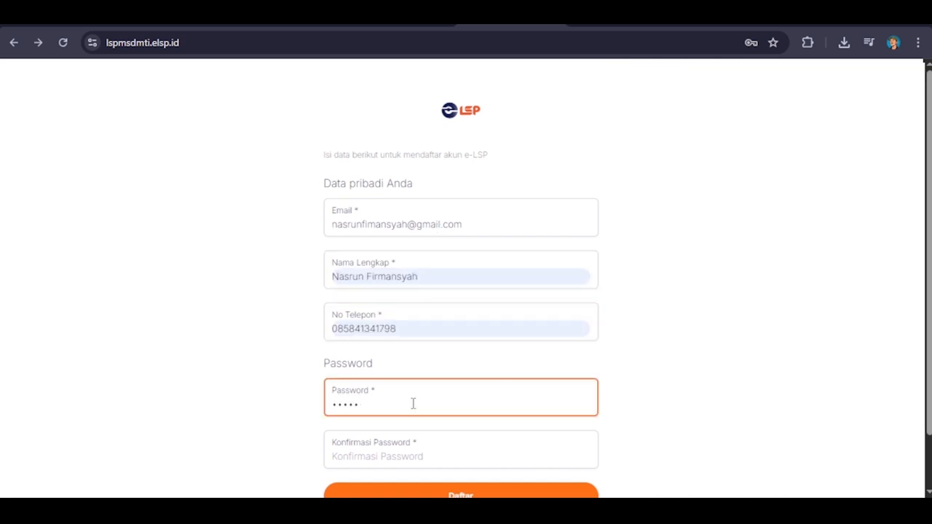
key("Tab")
type("•")
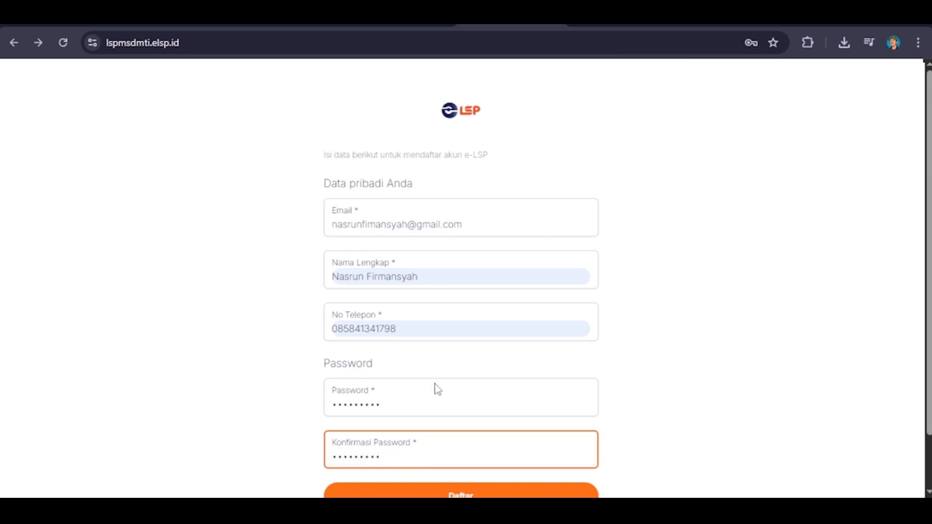
scroll(434, 387, "down", 1)
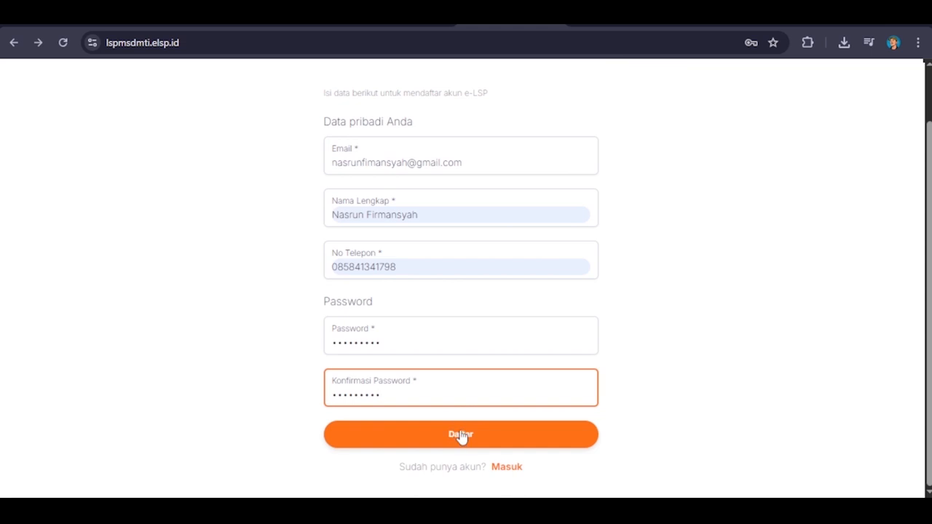
left_click(460, 435)
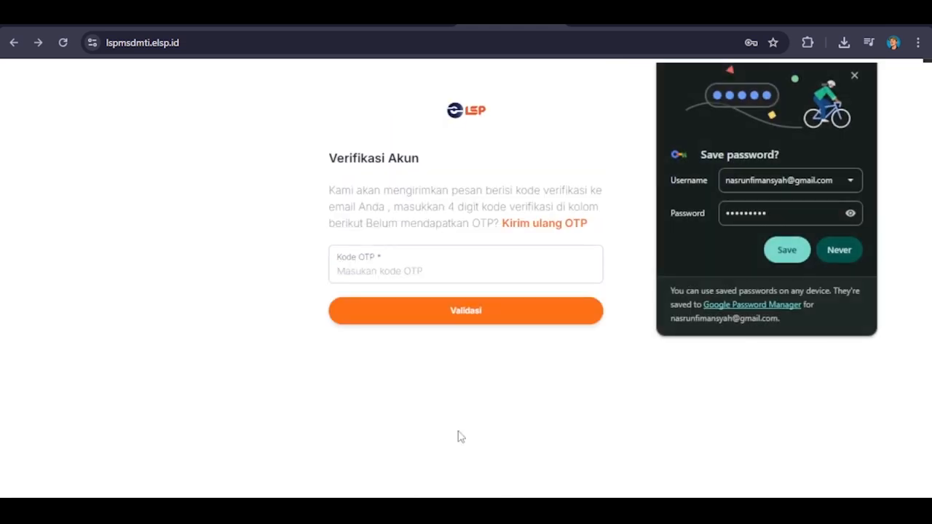
- Save the new account password in Chrome and focus the Kode OTP field
left_click(786, 250)
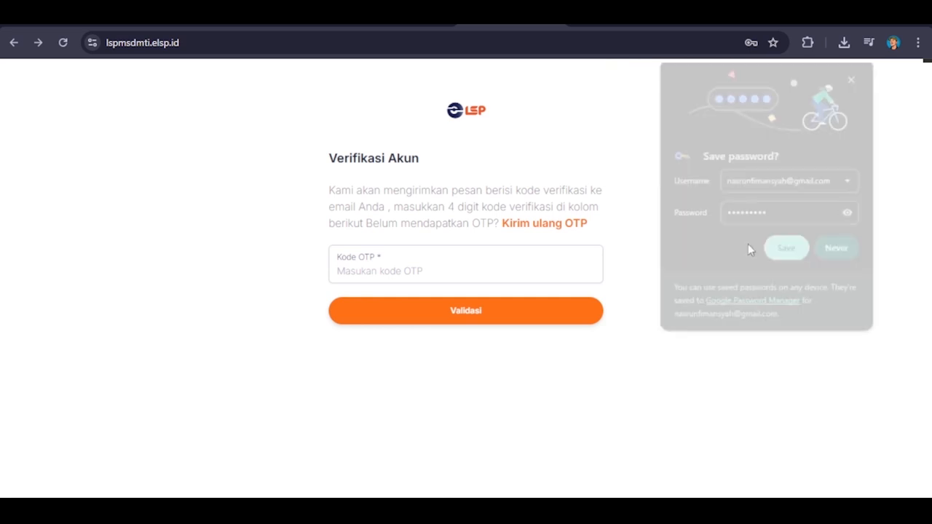
left_click_drag(333, 158, 443, 175)
left_click(443, 163)
double_click(475, 222)
left_click(359, 270)
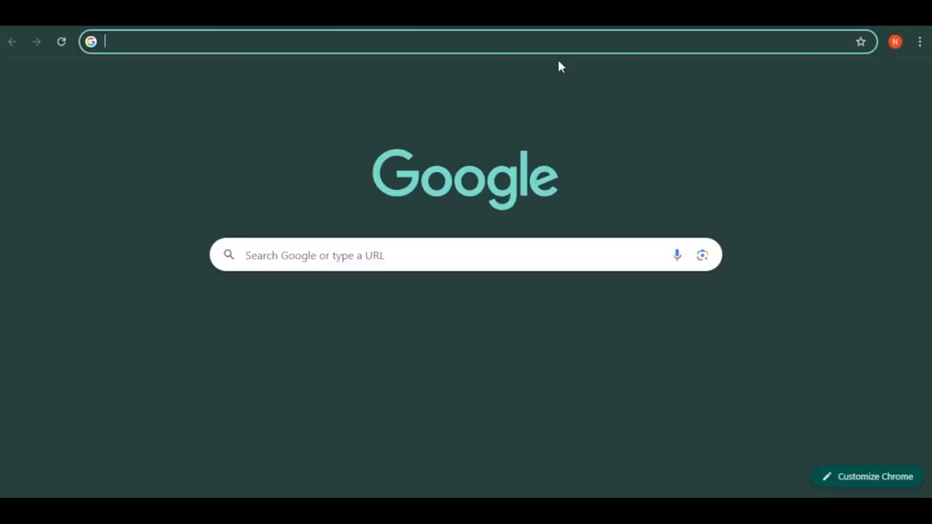
left_click(777, 84)
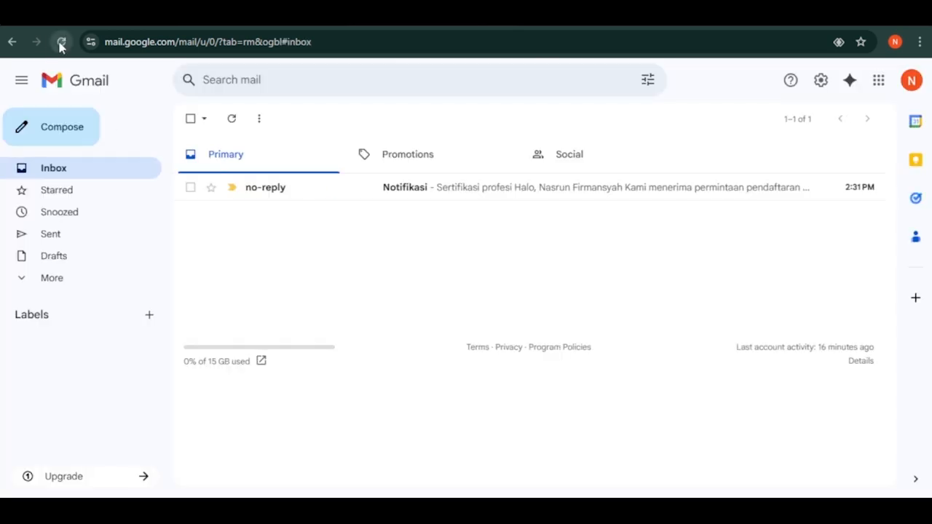
left_click(61, 41)
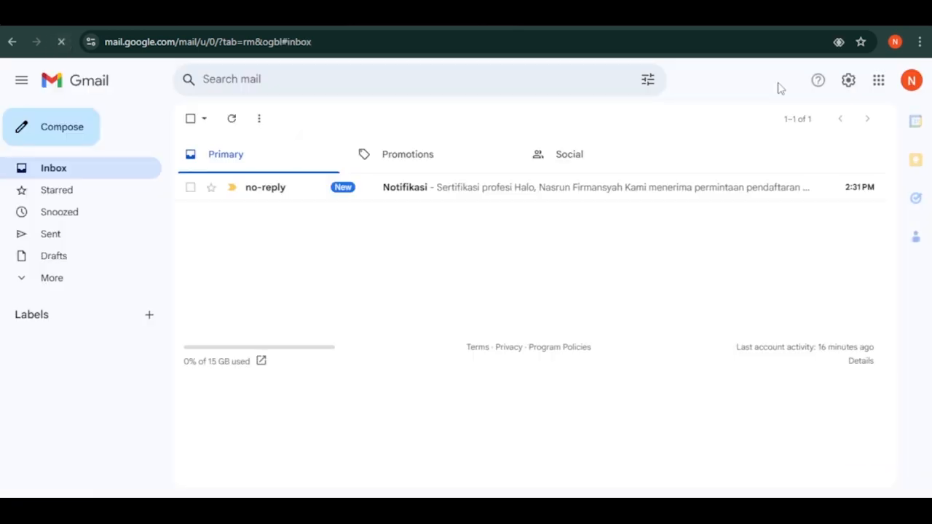
left_click(503, 161)
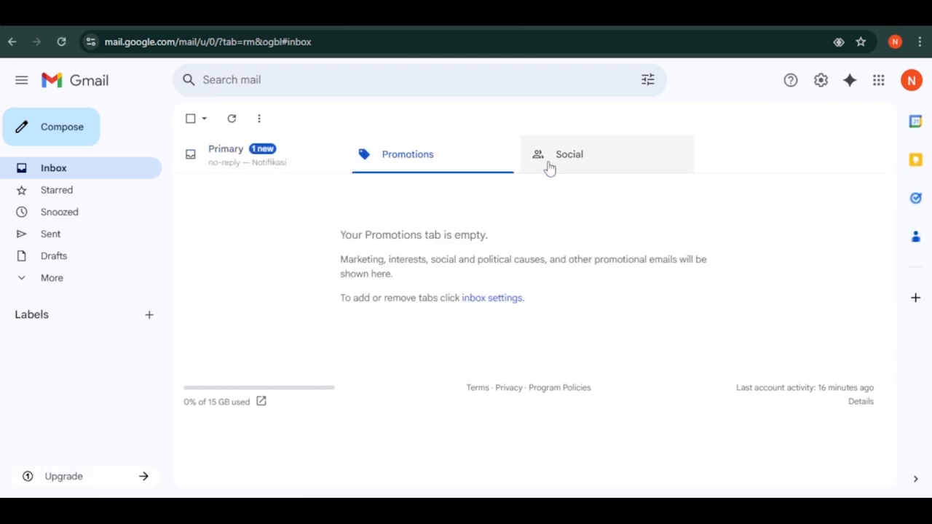
left_click(558, 167)
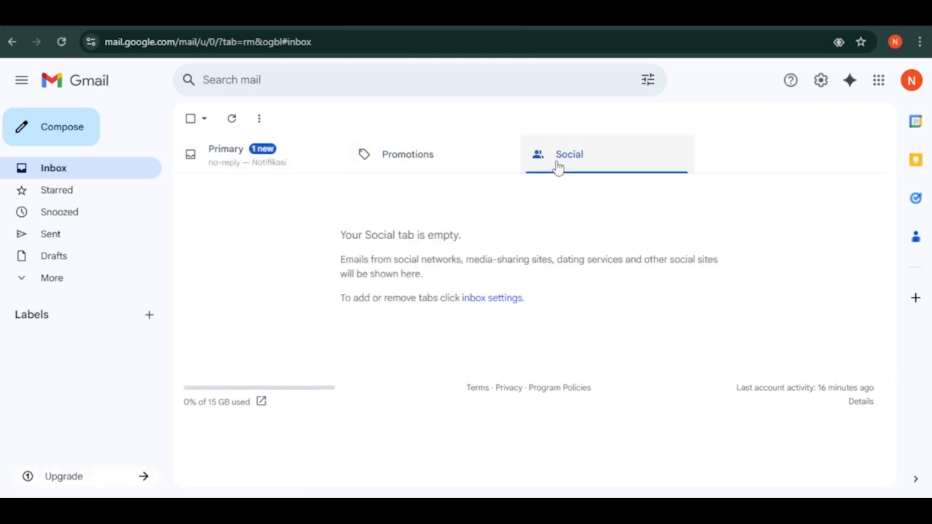
left_click(62, 281)
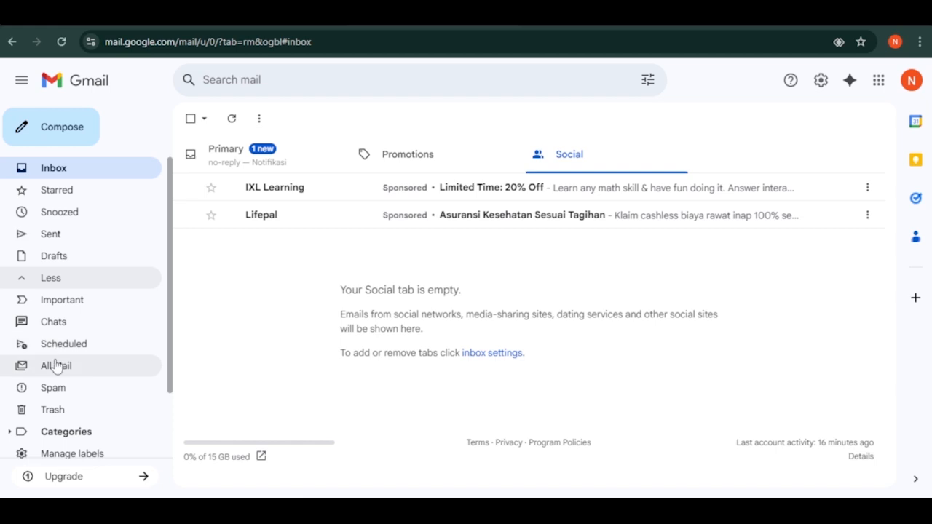
left_click(54, 392)
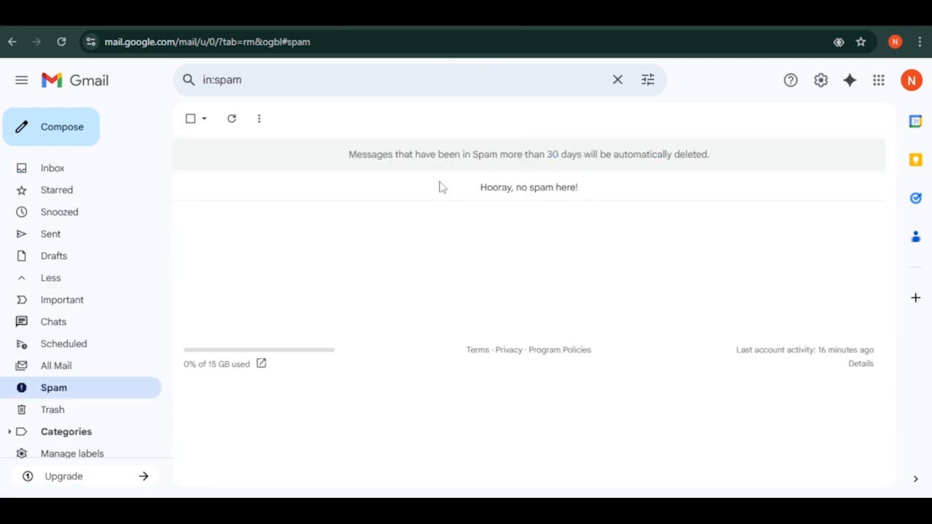
left_click(52, 168)
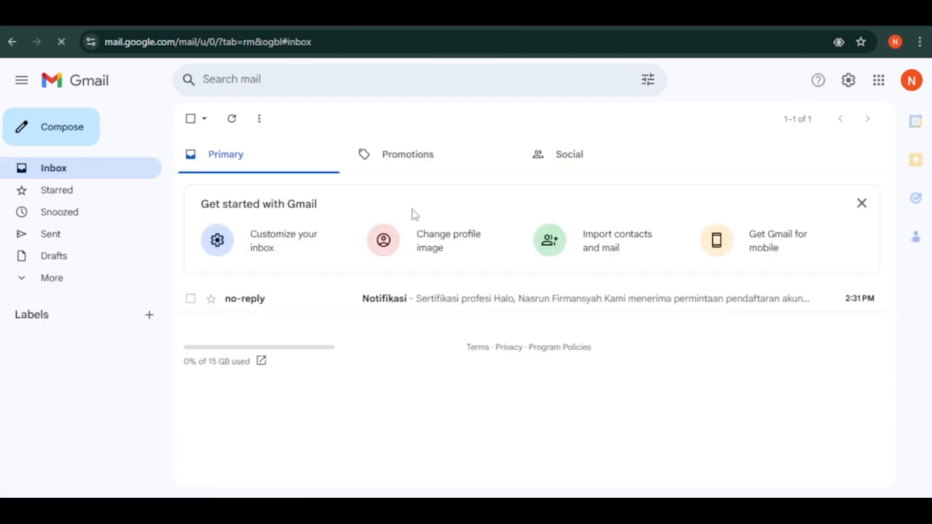
- Copy the OTP code from the no-reply Notifikasi email into the Kode OTP field
left_click(354, 299)
scroll(355, 299, "down", 2)
left_click_drag(529, 358, 565, 358)
key("alt+Tab")
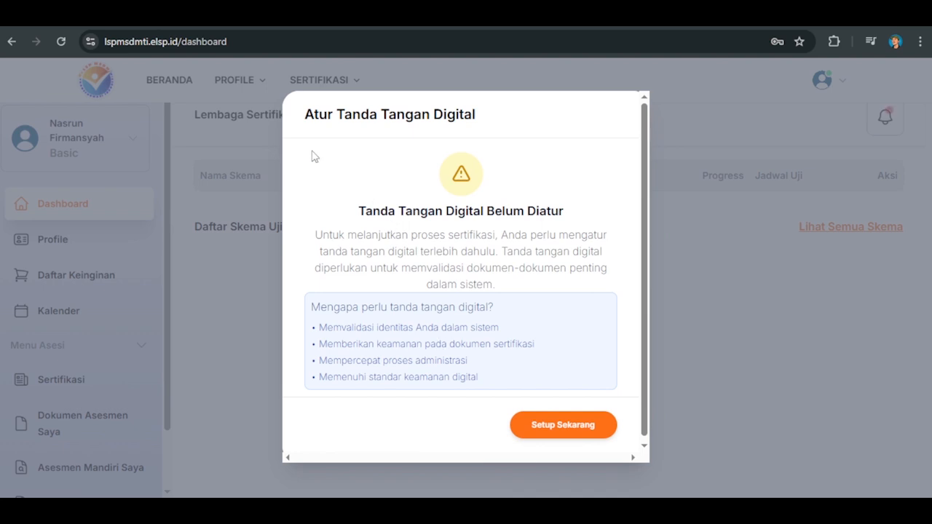
- Begin Setup Sekarang and draw a signature, clearing the canvas once to redraw it
left_click_drag(304, 120, 494, 122)
left_click(533, 166)
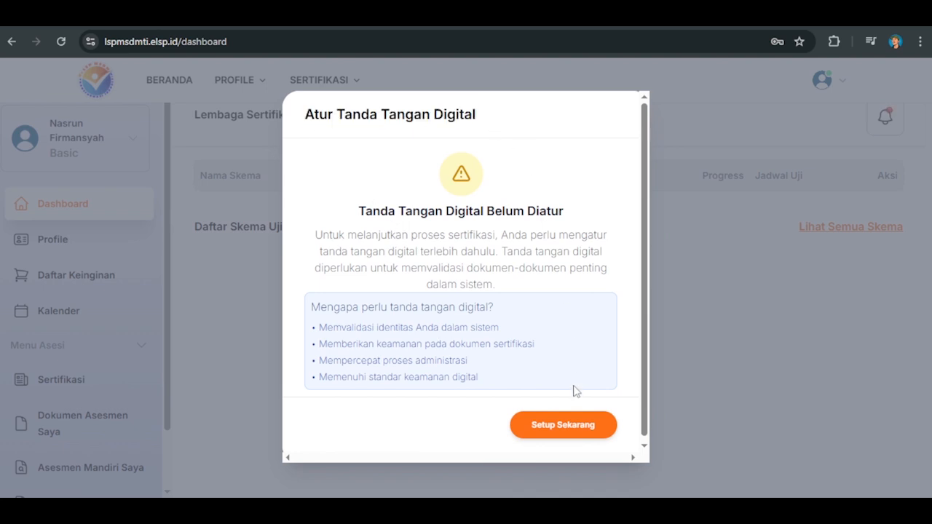
left_click(577, 428)
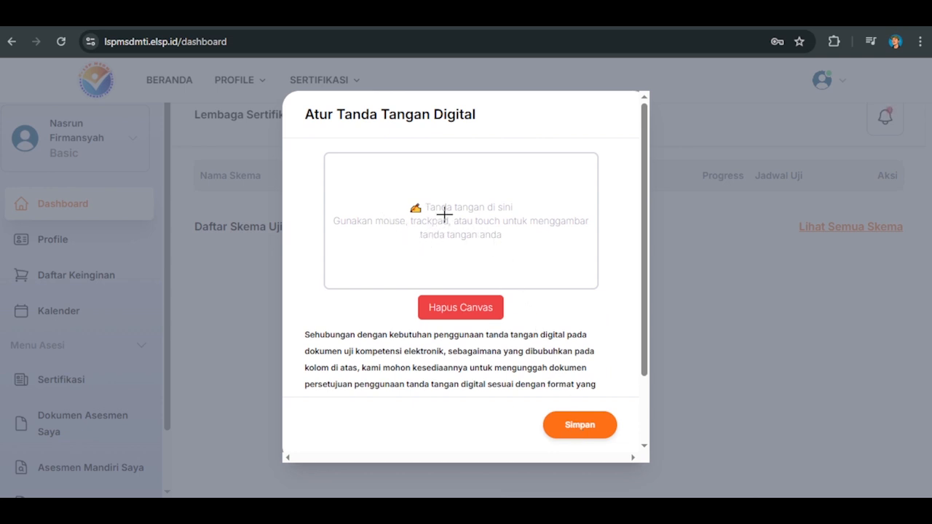
mouse_move(445, 254)
left_mouse_down()
mouse_move(386, 258)
mouse_move(551, 241)
left_mouse_up()
left_click(483, 309)
mouse_move(452, 257)
left_mouse_down()
mouse_move(440, 230)
mouse_move(524, 250)
mouse_move(512, 264)
left_mouse_up()
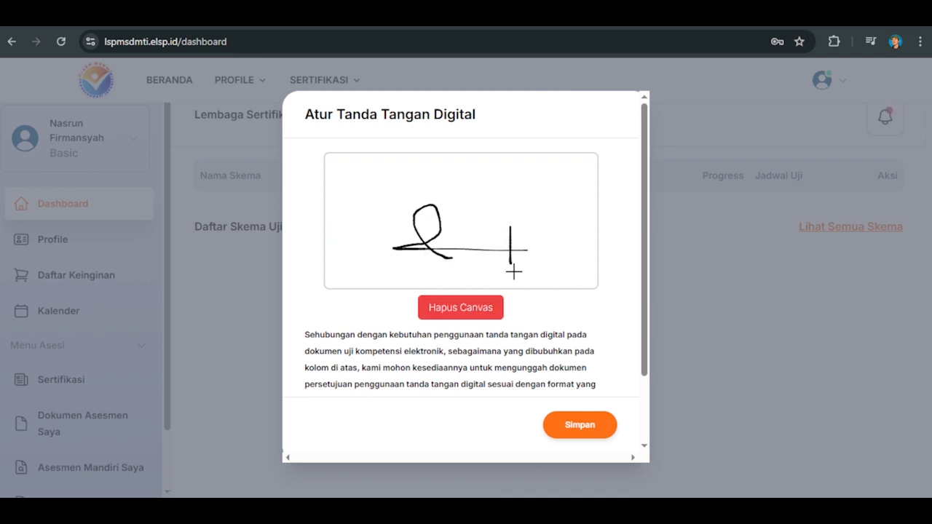
scroll(513, 270, "down", 2)
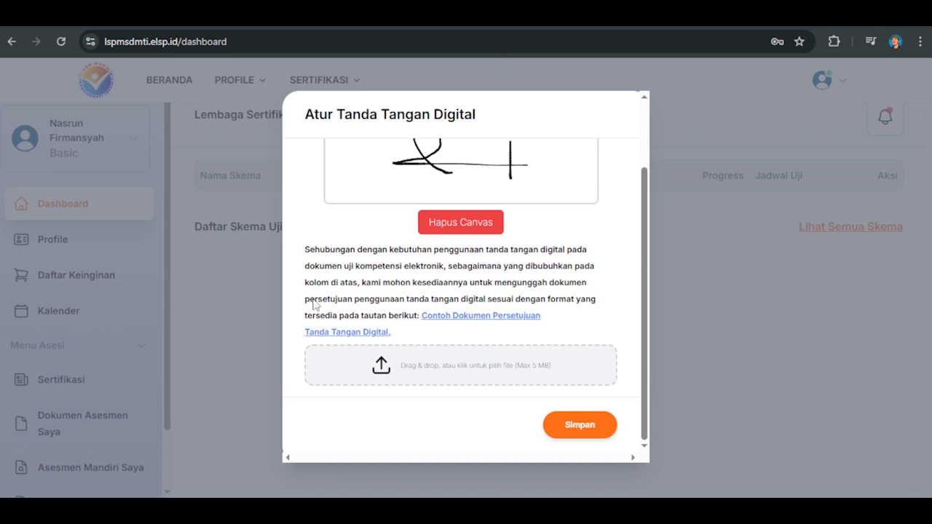
left_click_drag(302, 304, 486, 300)
- Upload the Surat Pernyataan Tanda Tangan Digital LSP PDF and save with Simpan
left_click(563, 315)
left_click(440, 369)
scroll(459, 328, "down", 5)
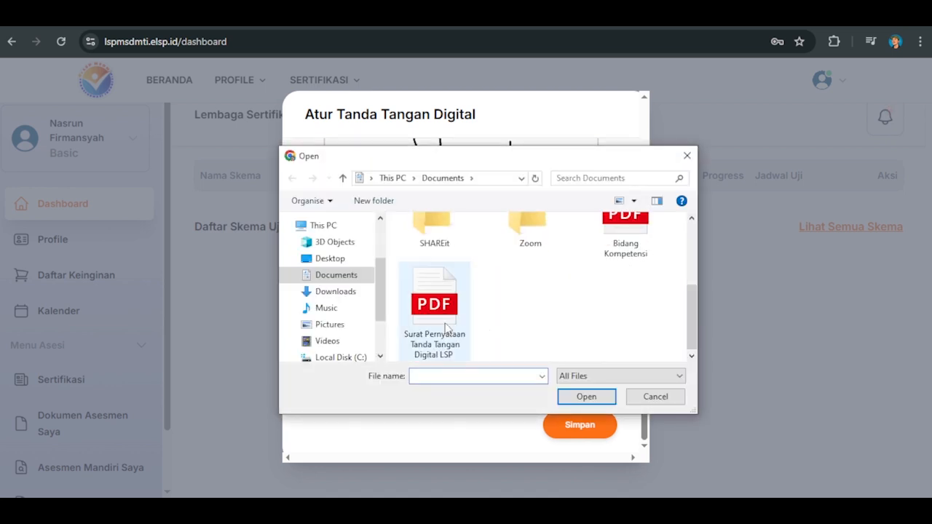
double_click(457, 328)
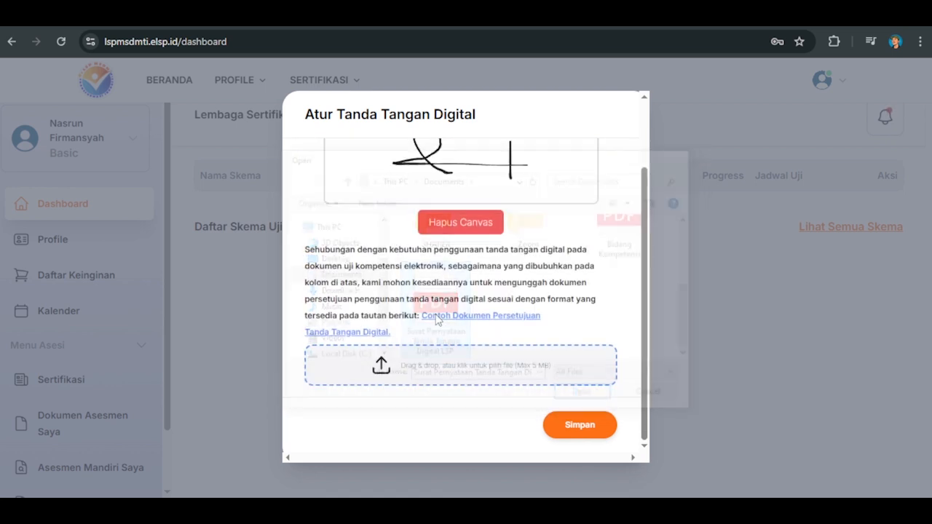
left_click(566, 426)
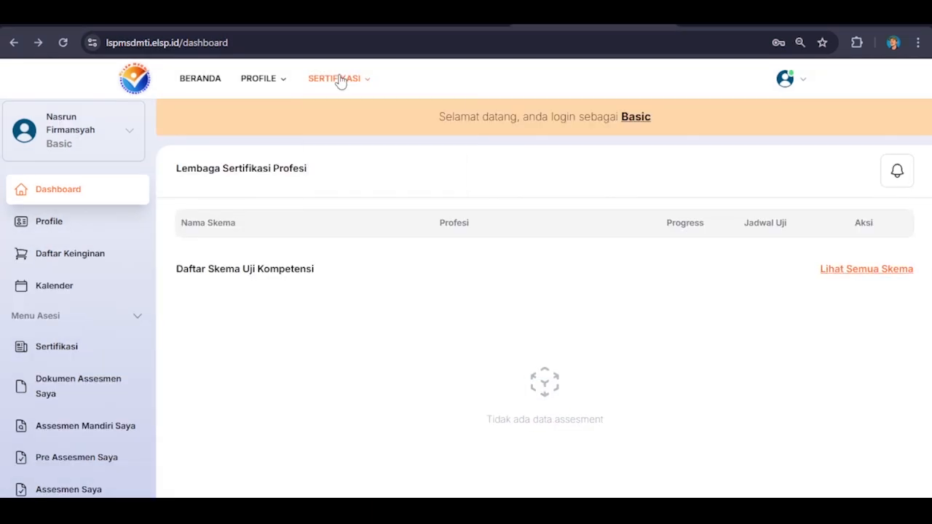
- Open the Skema list, scroll through it and select the Staf Sumber Daya Manusia card
mouse_move(340, 81)
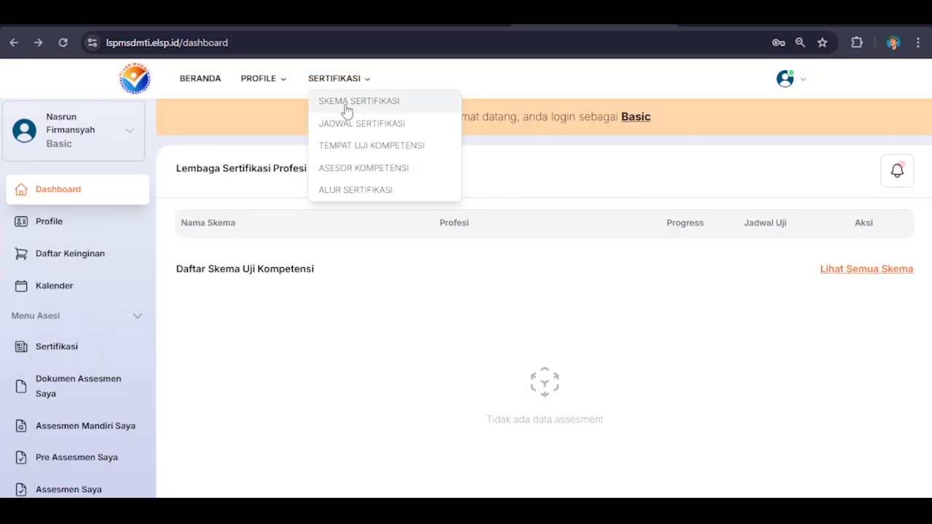
left_click(345, 108)
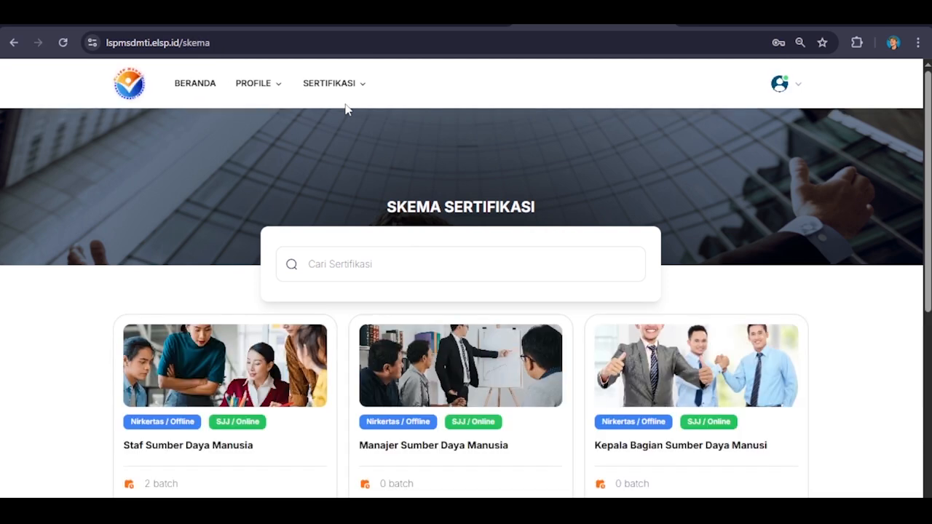
scroll(345, 122, "down", 2)
scroll(346, 123, "down", 2)
scroll(345, 122, "up", 2)
scroll(345, 125, "up", 1)
scroll(345, 125, "down", 1)
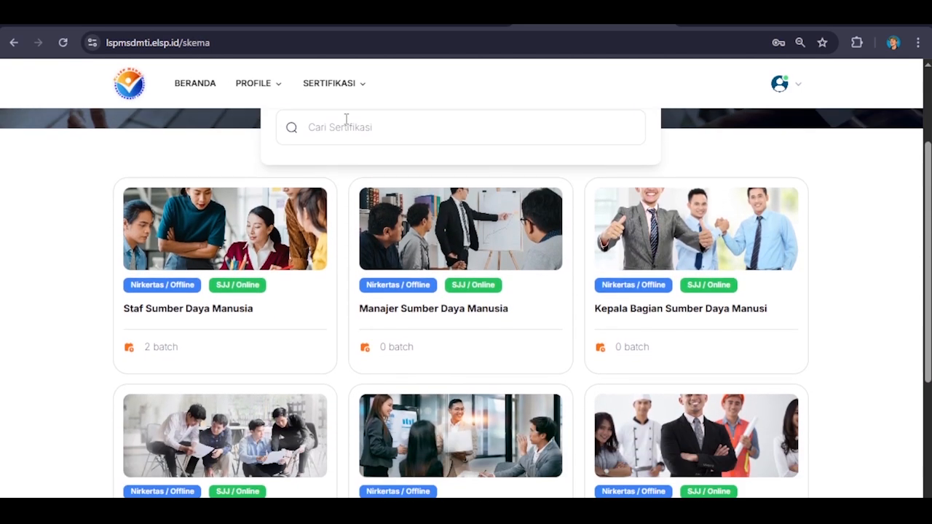
scroll(346, 119, "down", 1)
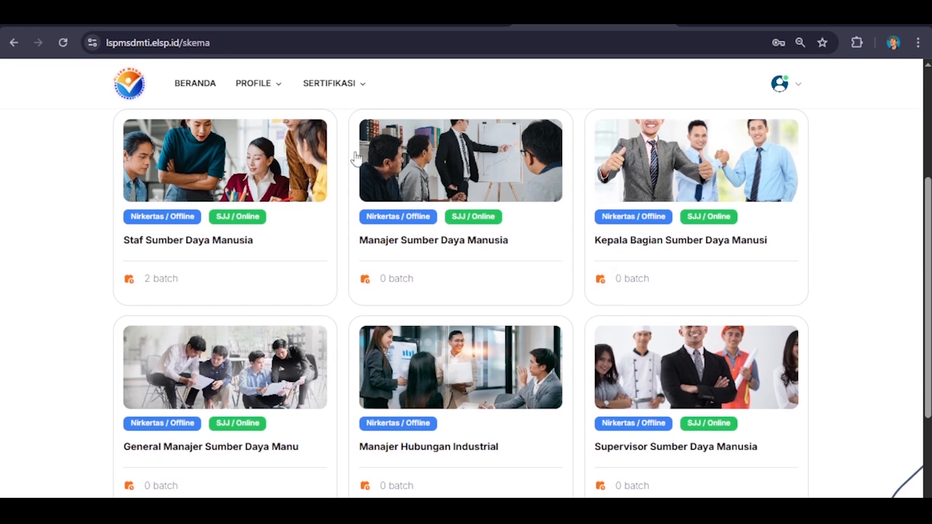
left_click(260, 161)
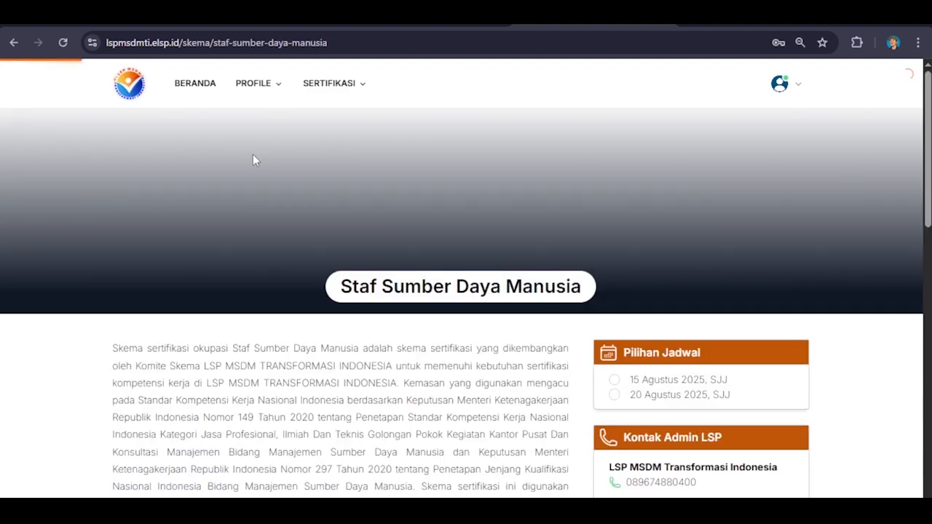
- Expand the basic and administrative requirements and the competency units table for review
scroll(593, 245, "down", 1)
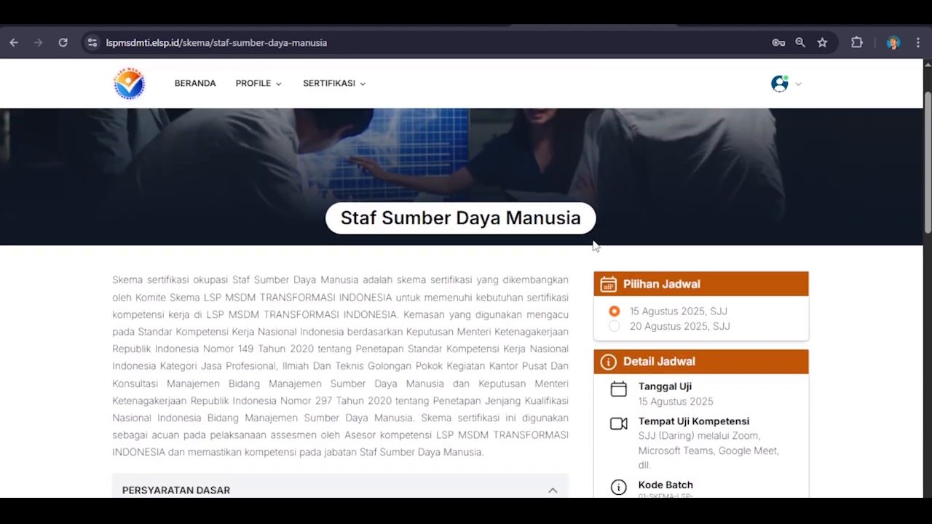
scroll(593, 245, "down", 1)
scroll(530, 249, "down", 2)
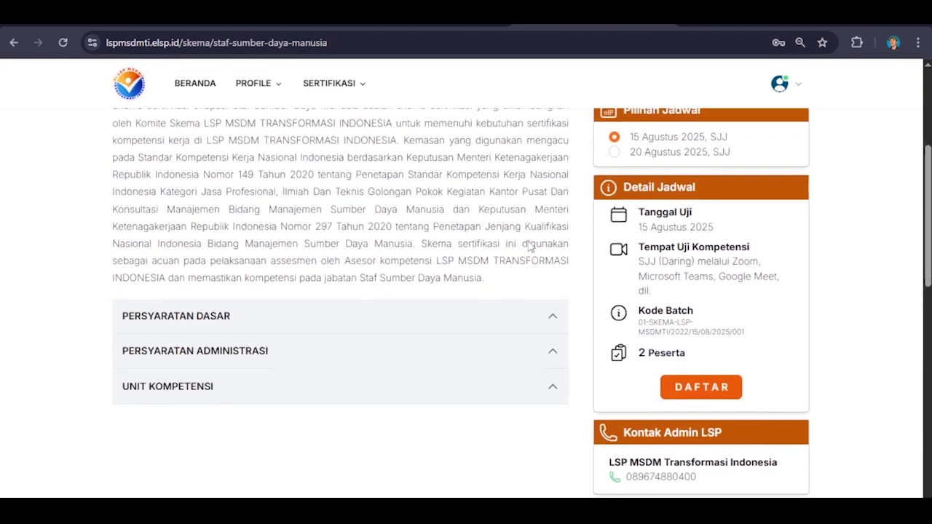
left_click(449, 289)
scroll(449, 288, "down", 2)
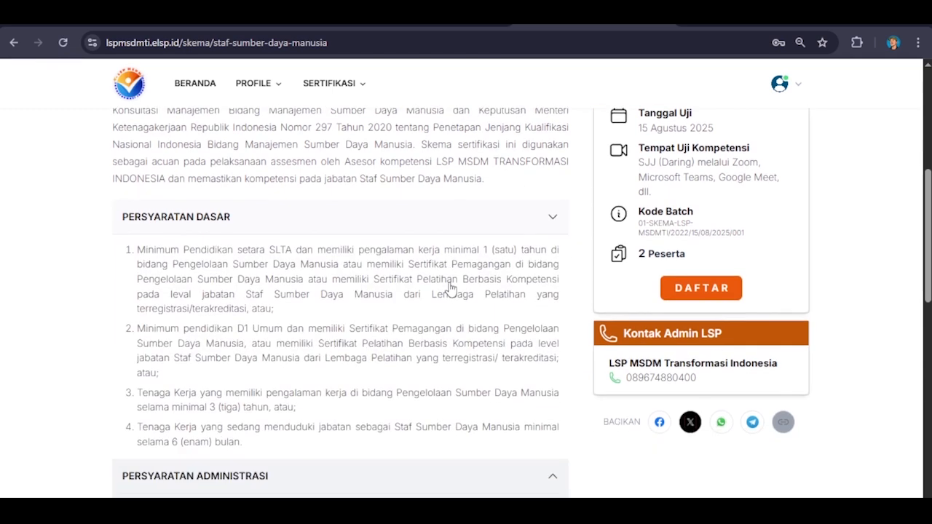
left_click(432, 337)
scroll(433, 322, "down", 3)
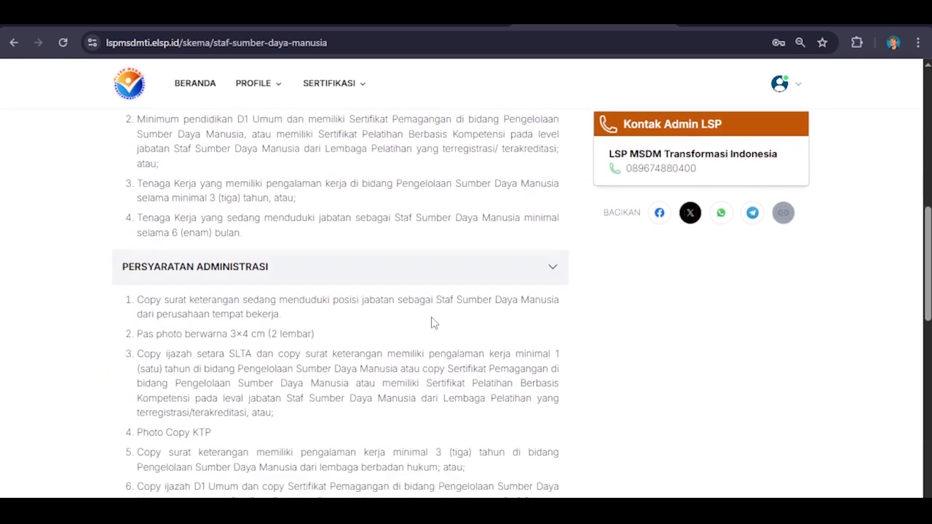
scroll(430, 318, "down", 2)
left_click(428, 350)
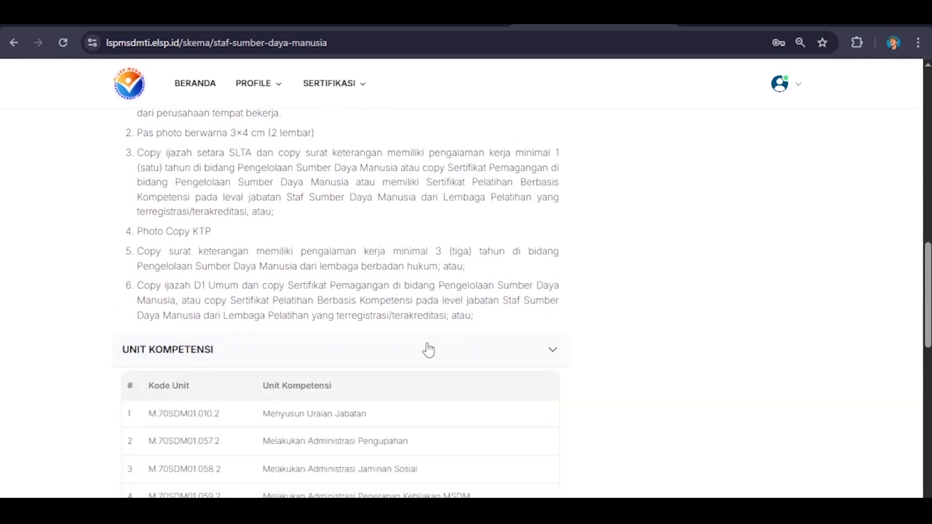
scroll(422, 343, "down", 2)
scroll(421, 339, "up", 8)
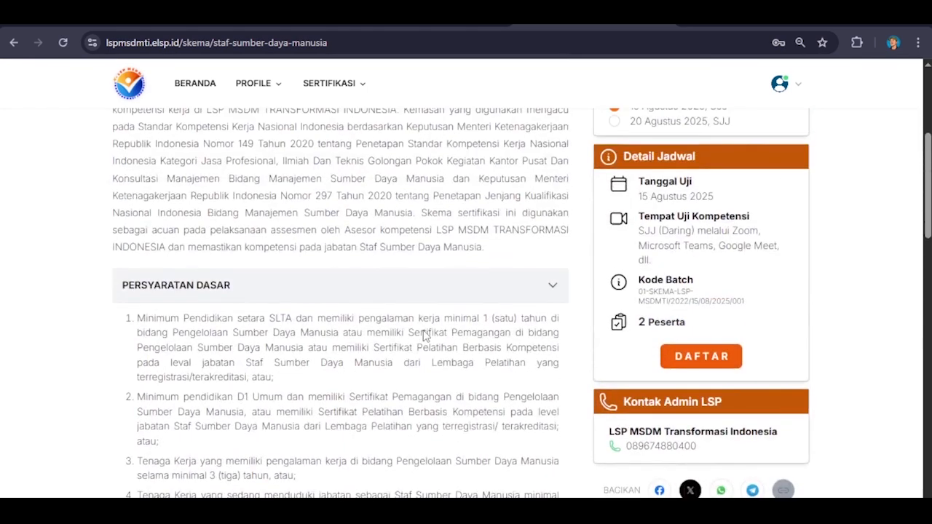
scroll(424, 336, "up", 3)
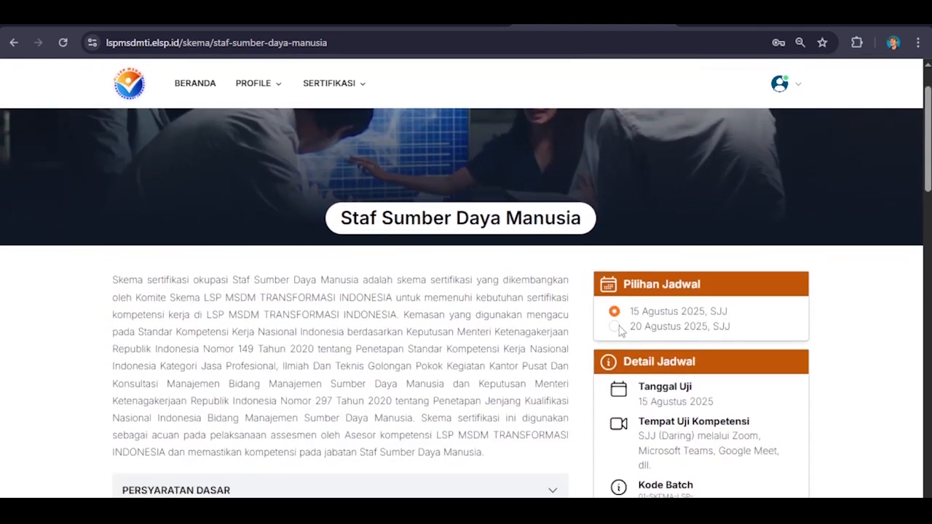
- Choose the 20 Agustus 2025 schedule, register with DAFTAR and confirm with Ya, Daftar
left_click(615, 326)
scroll(616, 329, "down", 3)
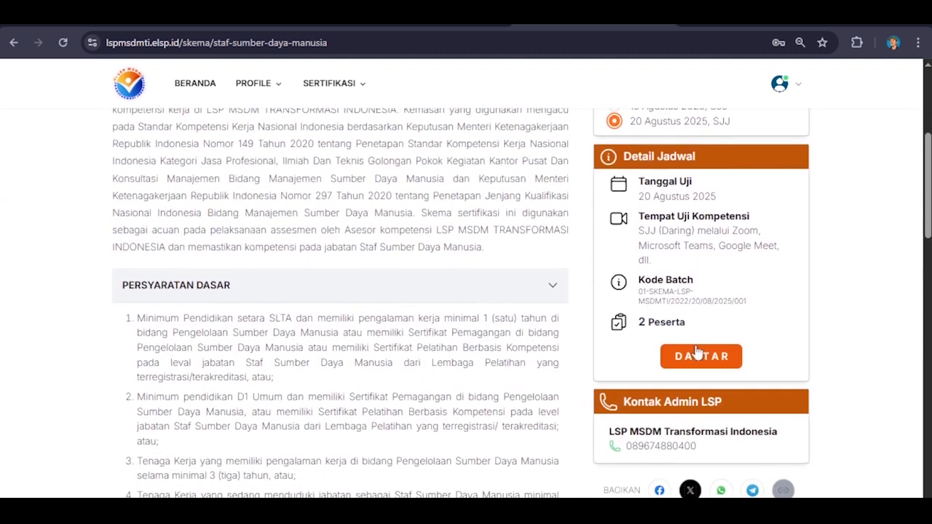
left_click(698, 354)
left_click(573, 339)
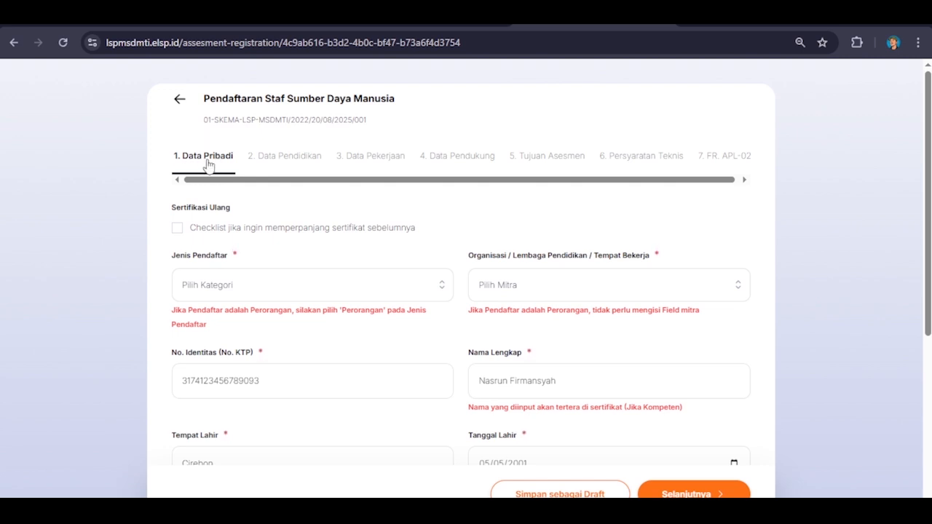
left_click(275, 163)
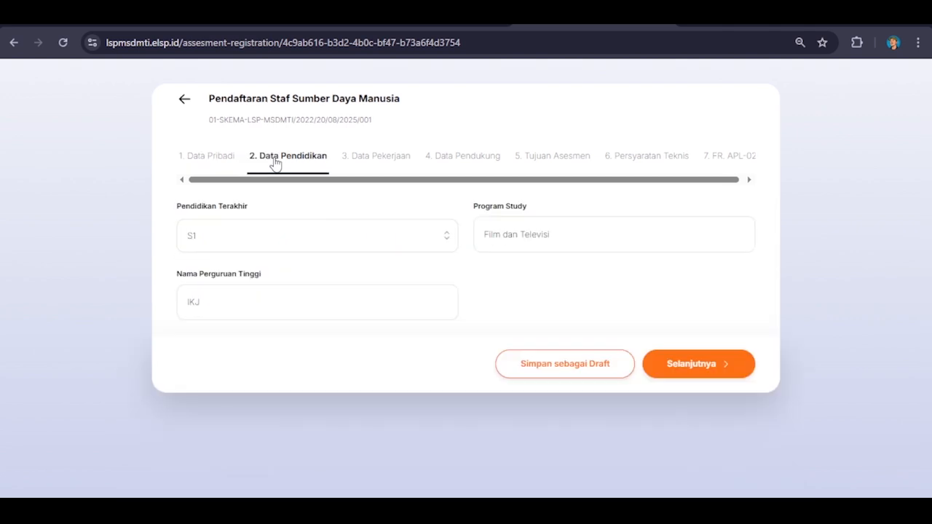
left_click(375, 167)
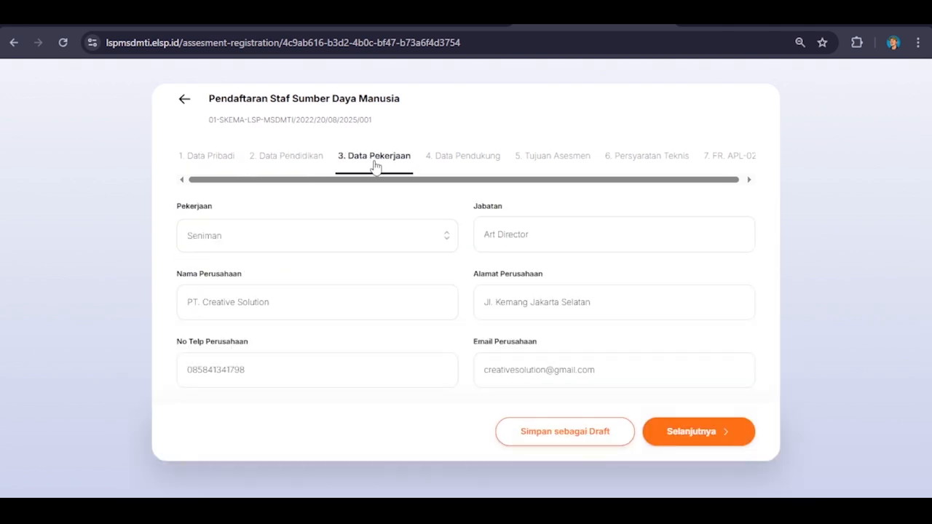
left_click(470, 166)
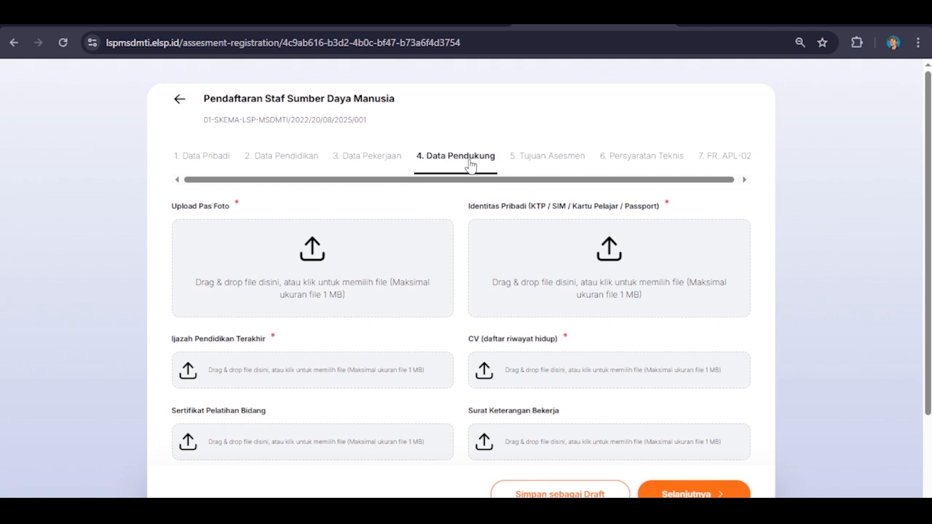
left_click(544, 166)
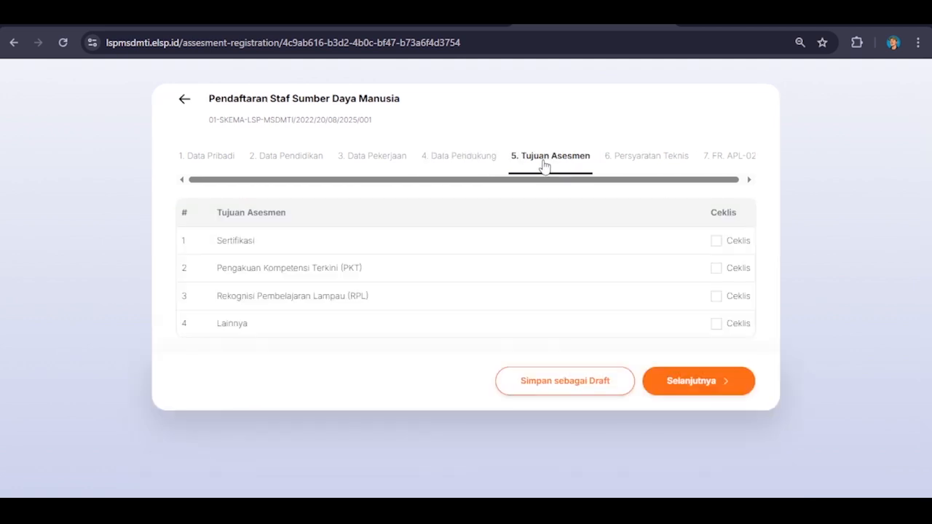
left_click(639, 162)
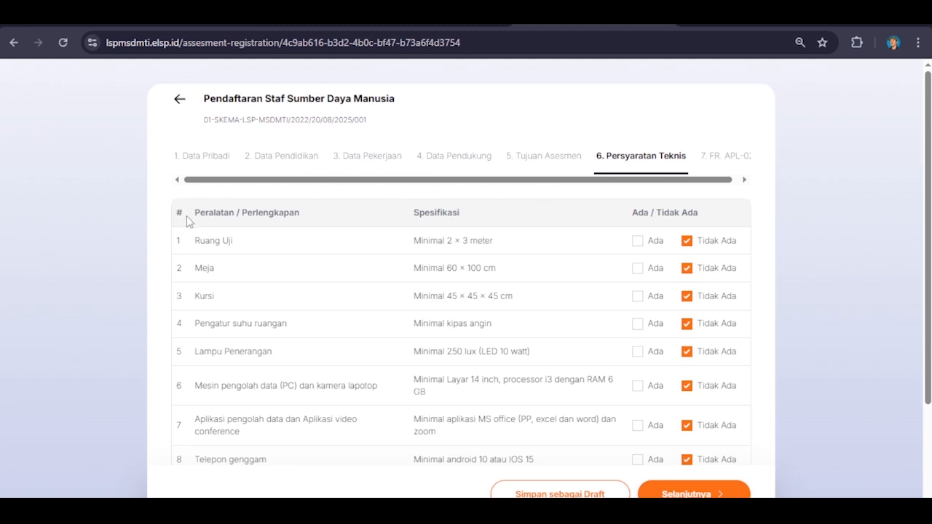
left_click_drag(193, 212, 301, 211)
left_click(340, 211)
left_click_drag(412, 214, 464, 220)
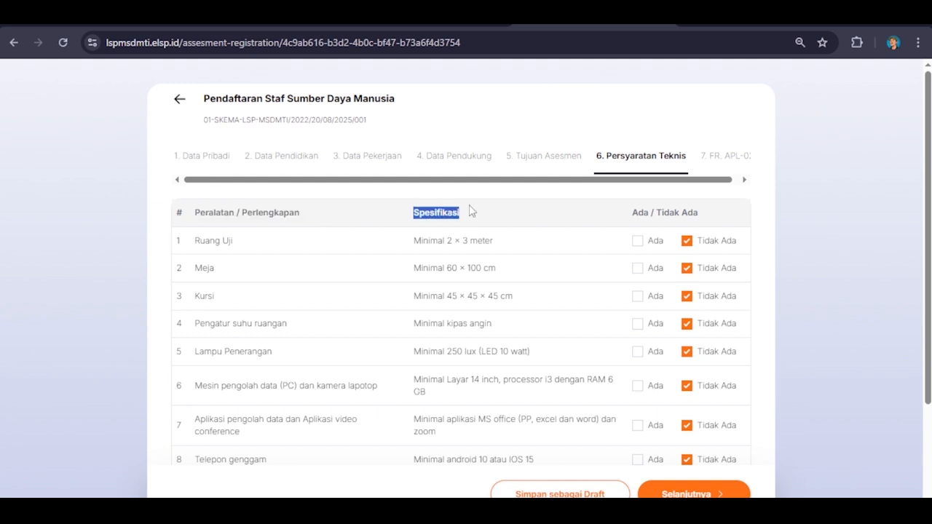
left_click(470, 210)
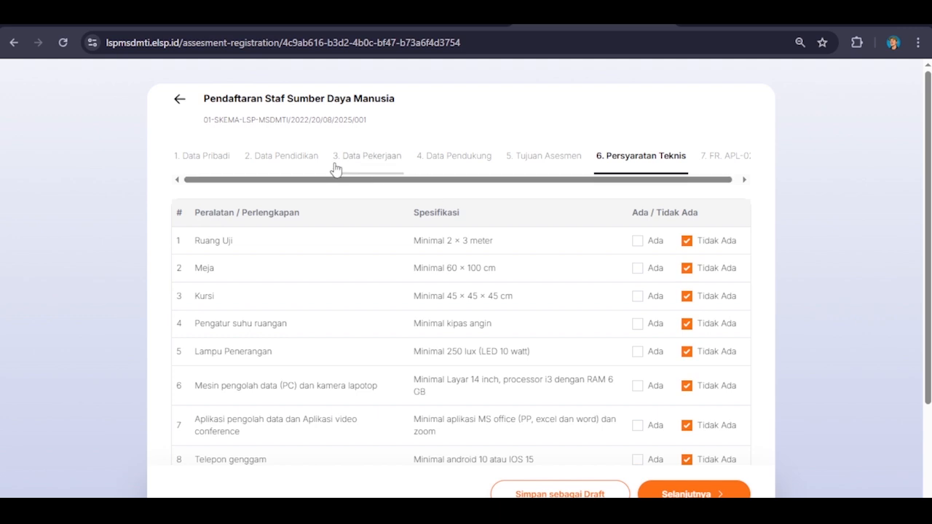
left_click(205, 160)
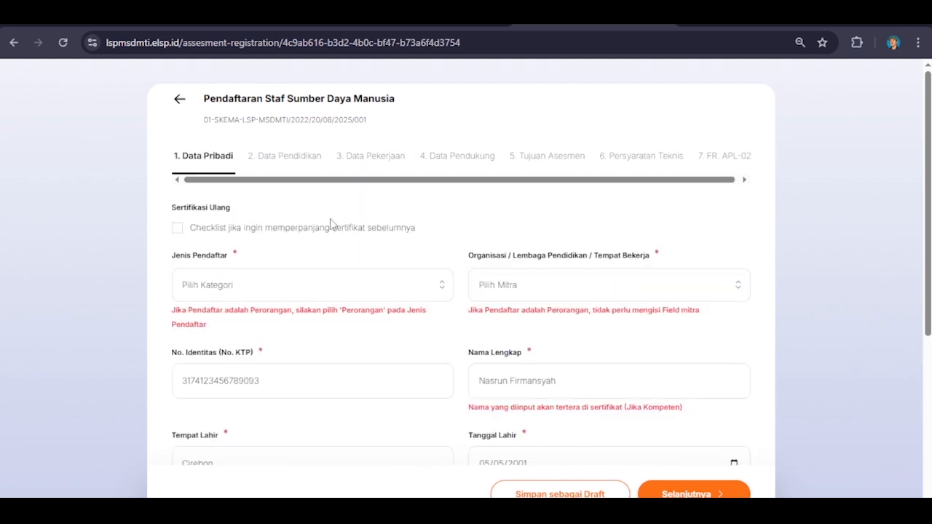
- Try the recertification checkbox and leave it unticked
left_click(177, 228)
left_click(178, 228)
left_click_drag(191, 229, 429, 231)
left_click(176, 228)
left_click(177, 228)
left_click(169, 252)
left_click_drag(171, 255, 227, 259)
left_click(256, 253)
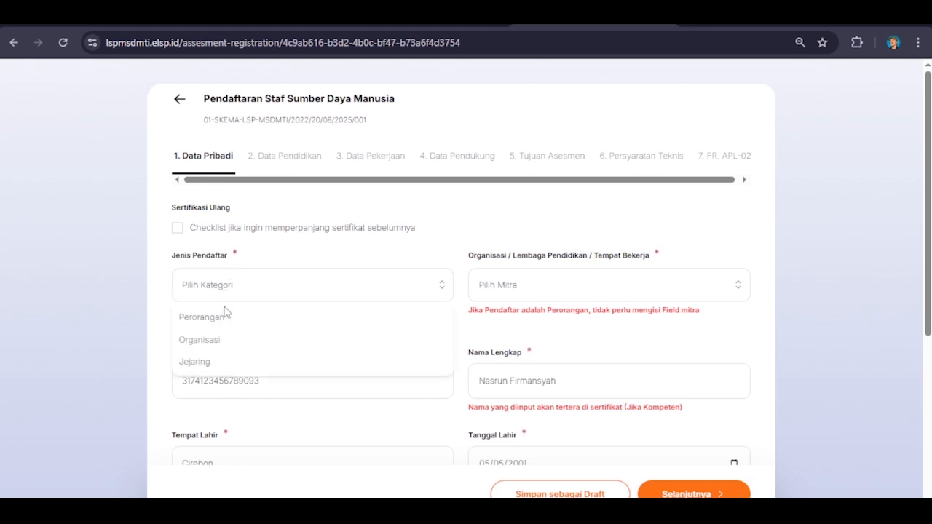
- Try Organisasi and Jejaring with Duta Aksara Wedar, then set Jenis Pendaftar to Perorangan
left_click(226, 339)
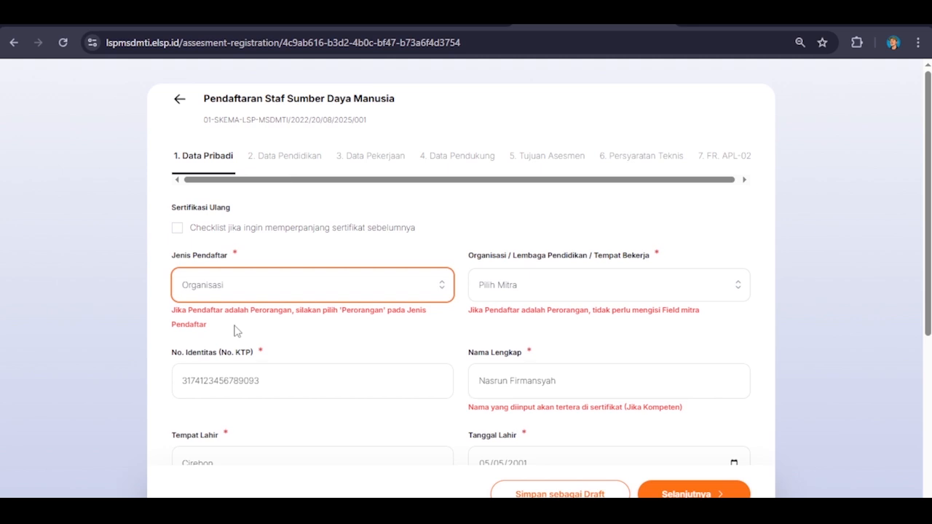
left_click(487, 285)
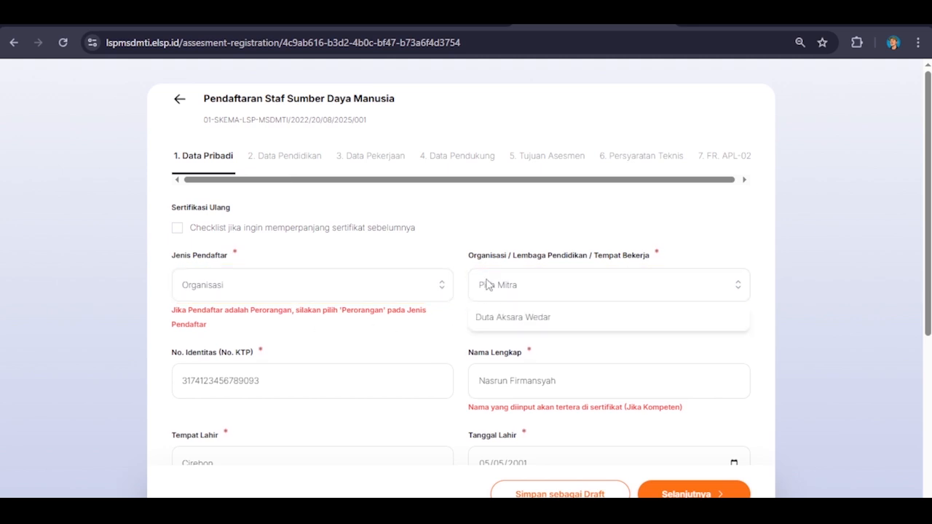
left_click(497, 322)
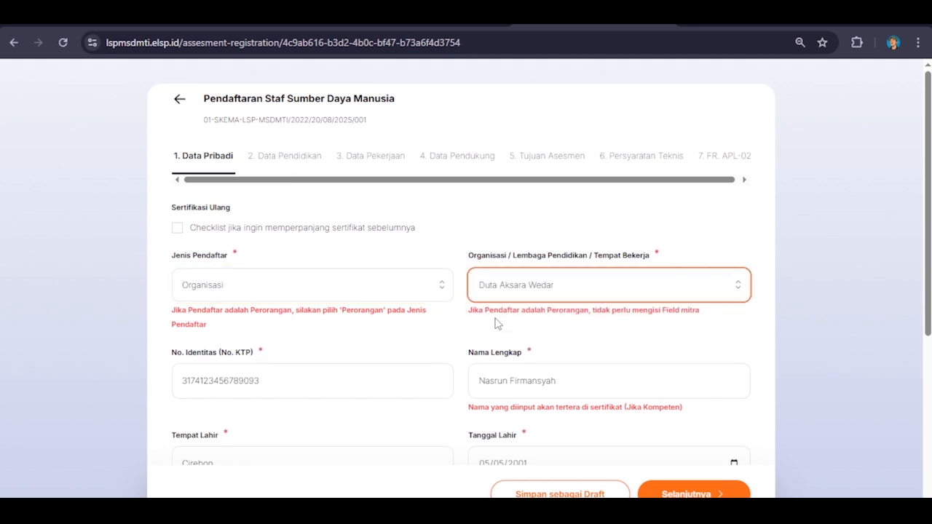
left_click(233, 284)
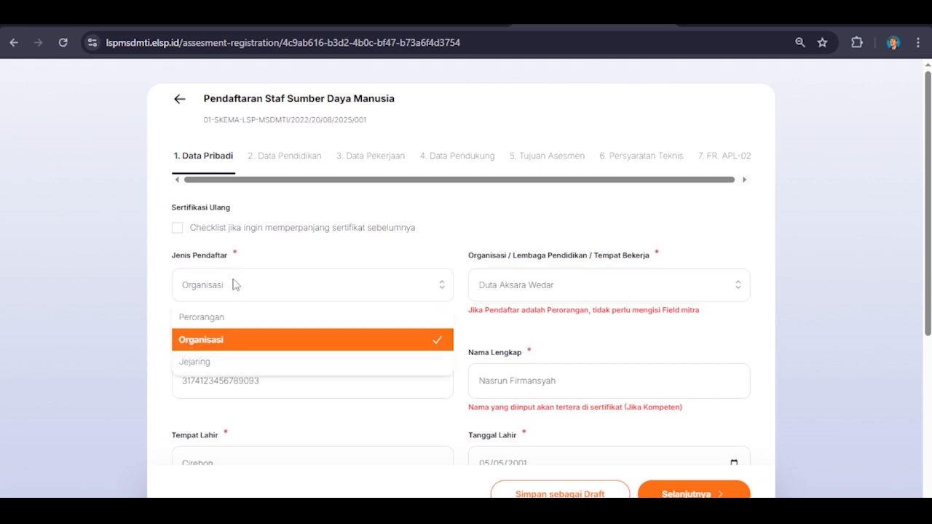
left_click(223, 364)
left_click(488, 293)
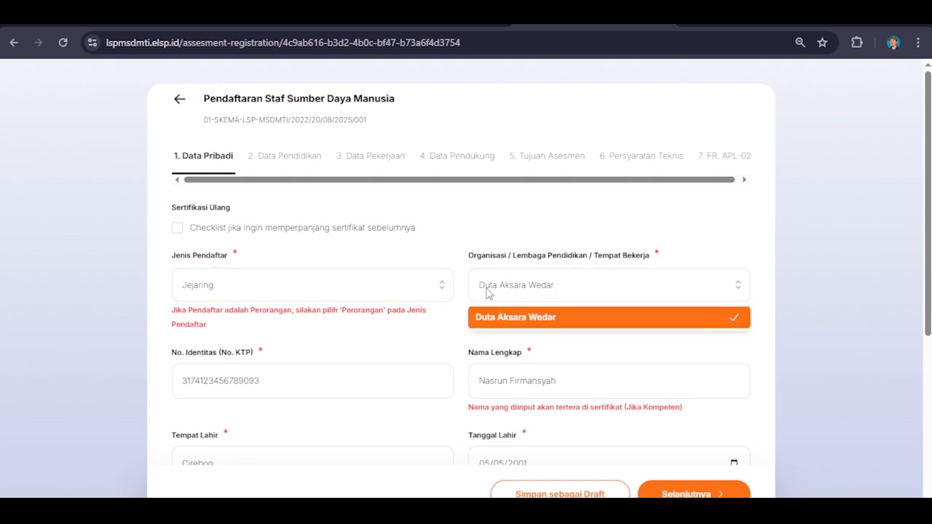
left_click(496, 324)
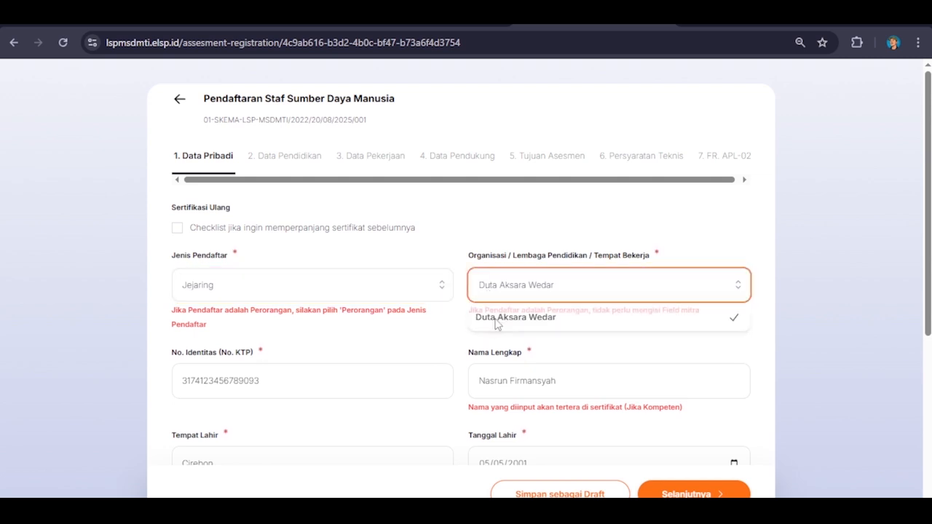
left_click(367, 286)
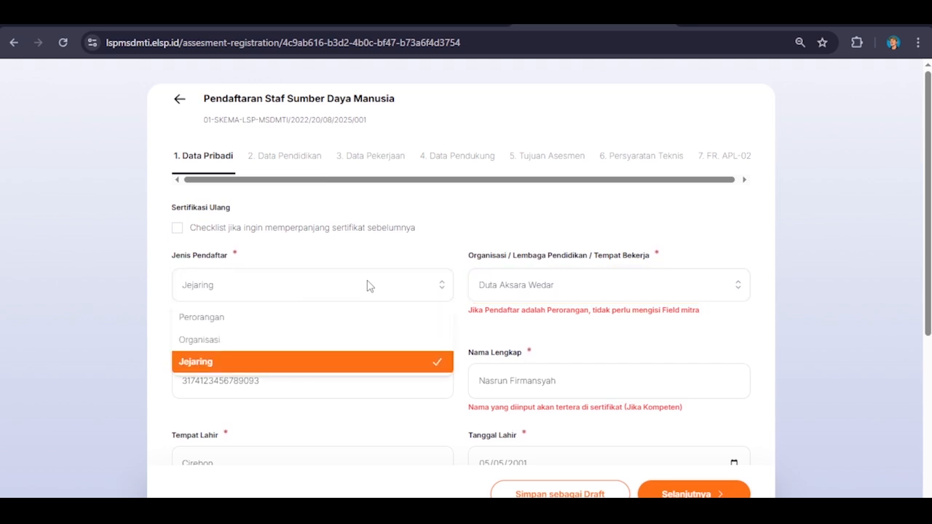
left_click(229, 320)
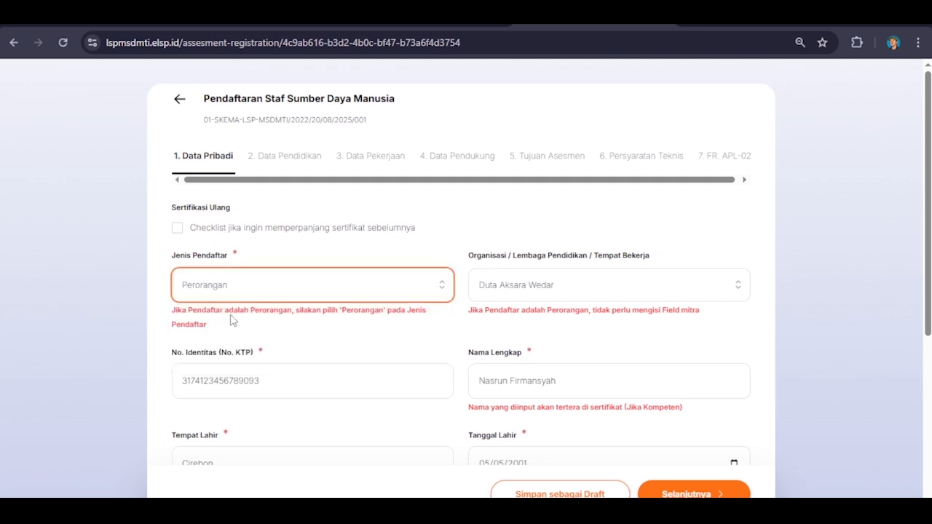
- Scroll through Data Pribadi, checking the No. Identitas and Nama Lengkap entries
scroll(240, 291, "down", 2)
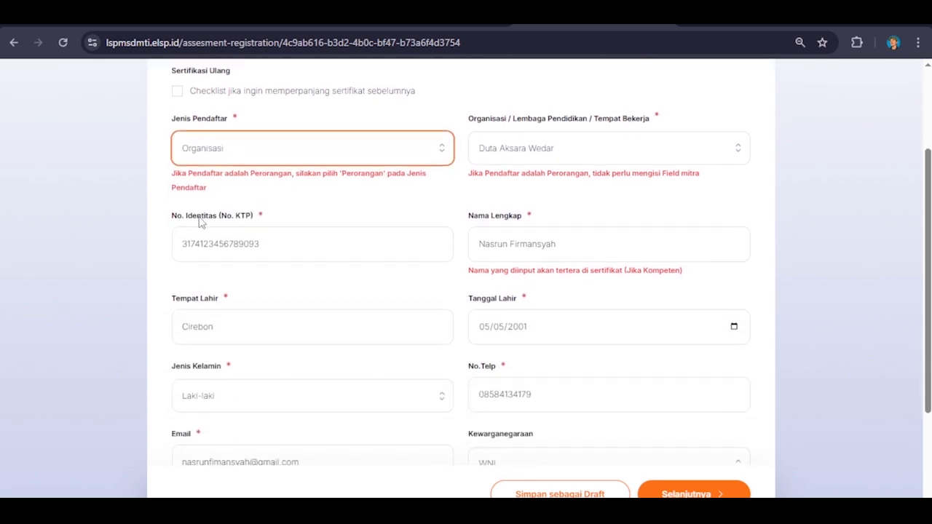
left_click_drag(172, 216, 254, 222)
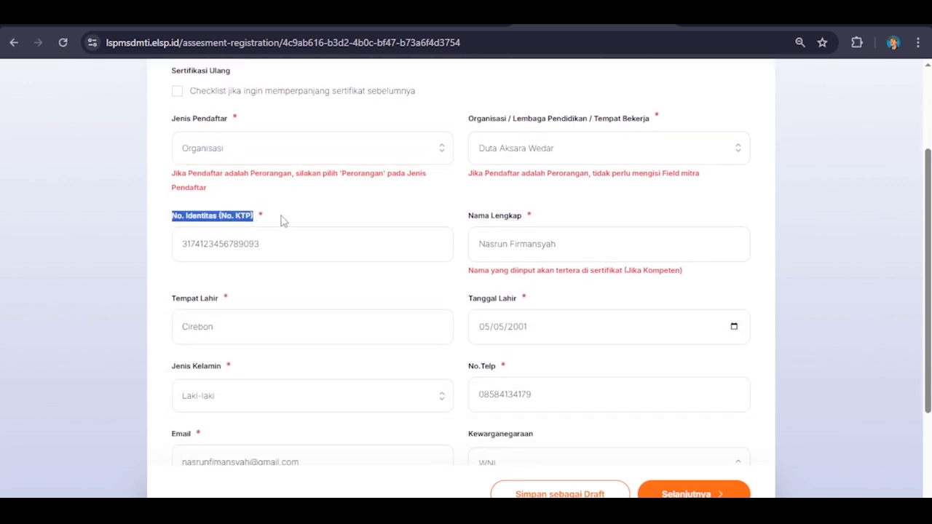
left_click(284, 217)
left_click_drag(469, 219, 472, 248)
left_click(546, 217)
left_click(558, 243)
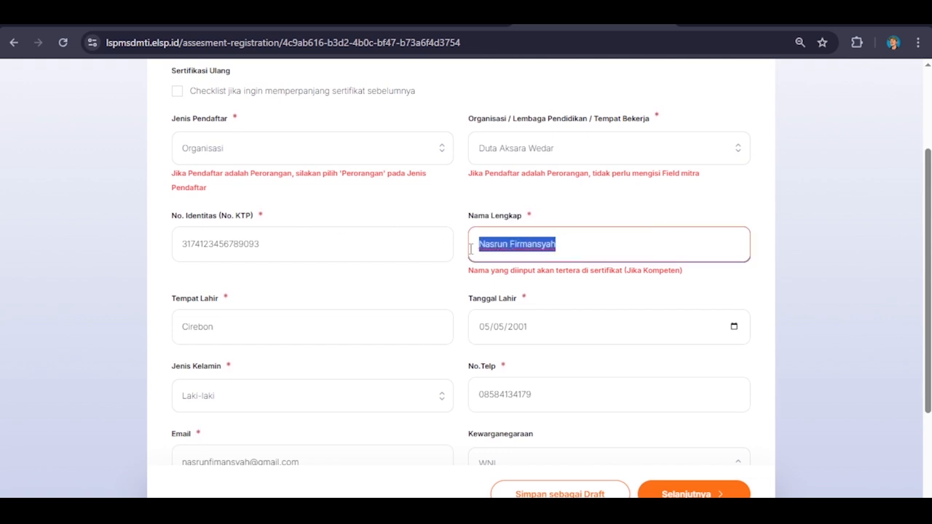
left_click(446, 281)
scroll(446, 278, "down", 3)
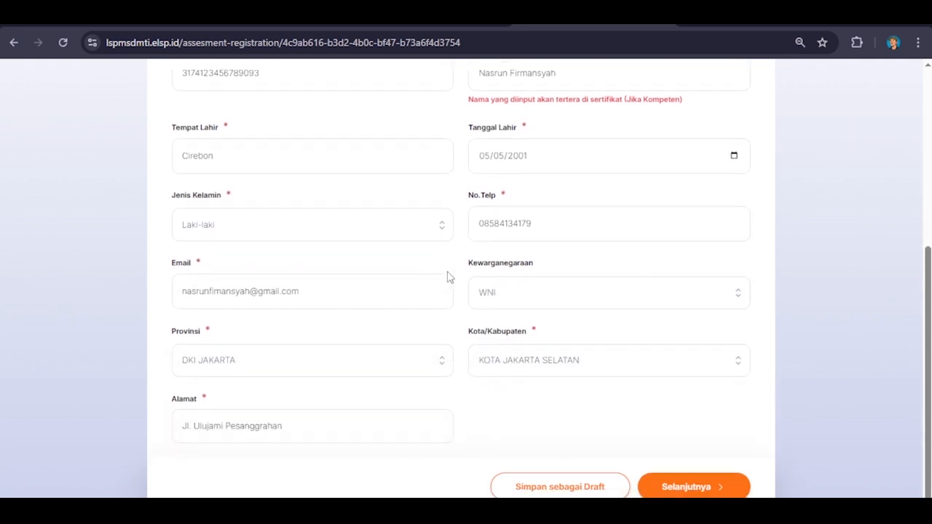
- Keep S1 as last education and Seniman as occupation, advancing to Data Pendukung
left_click(691, 482)
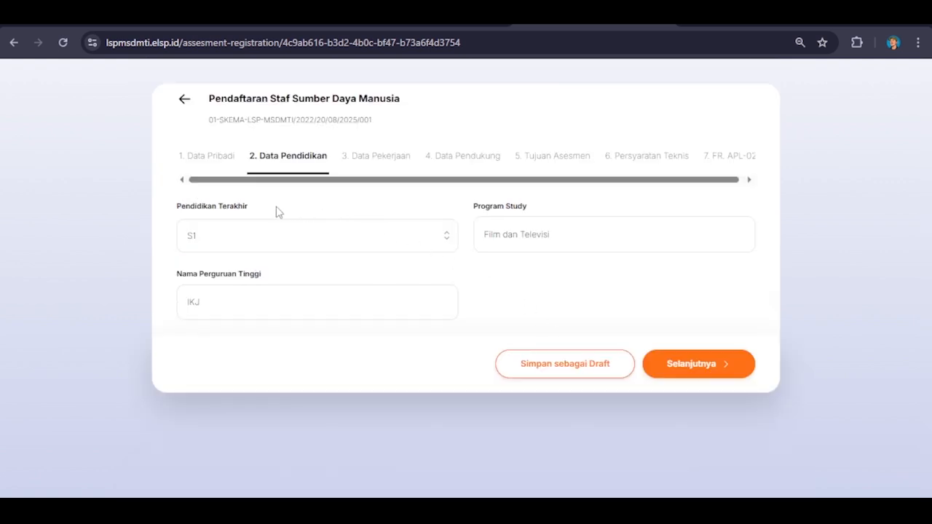
left_click(248, 237)
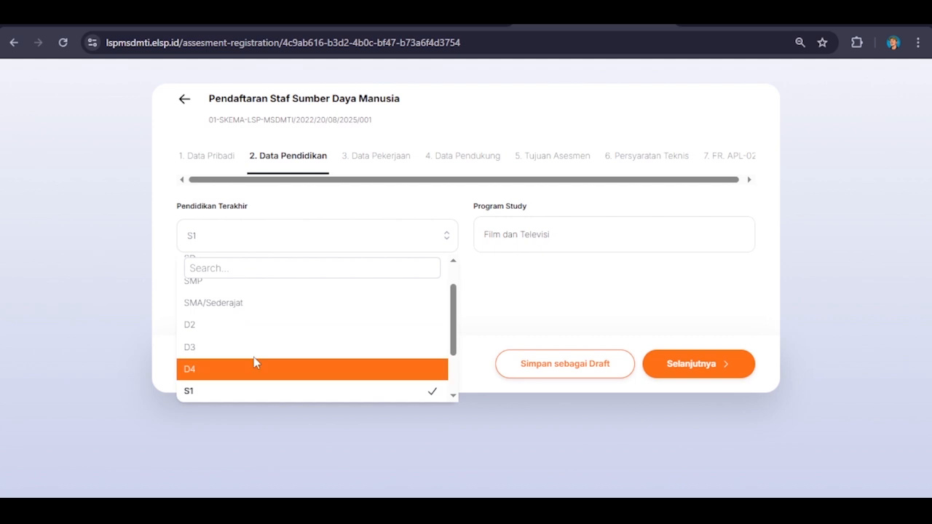
left_click(241, 390)
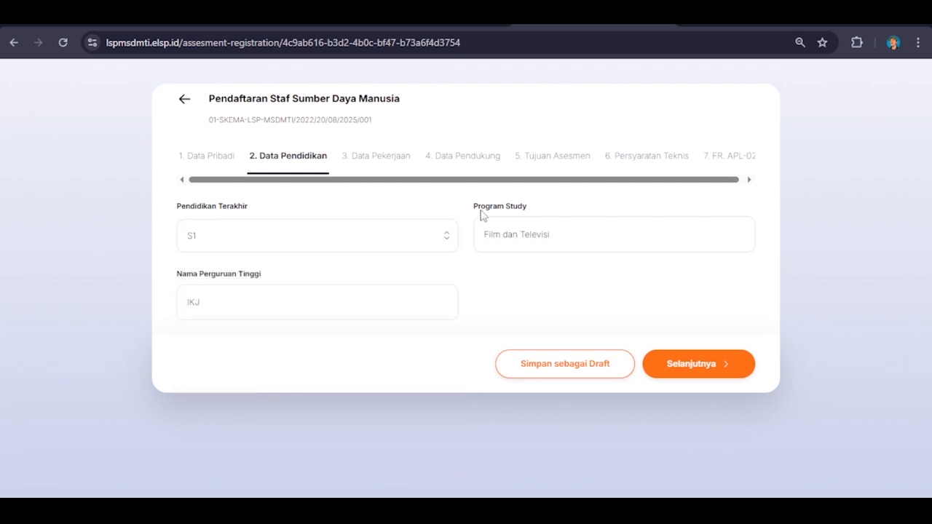
left_click(693, 366)
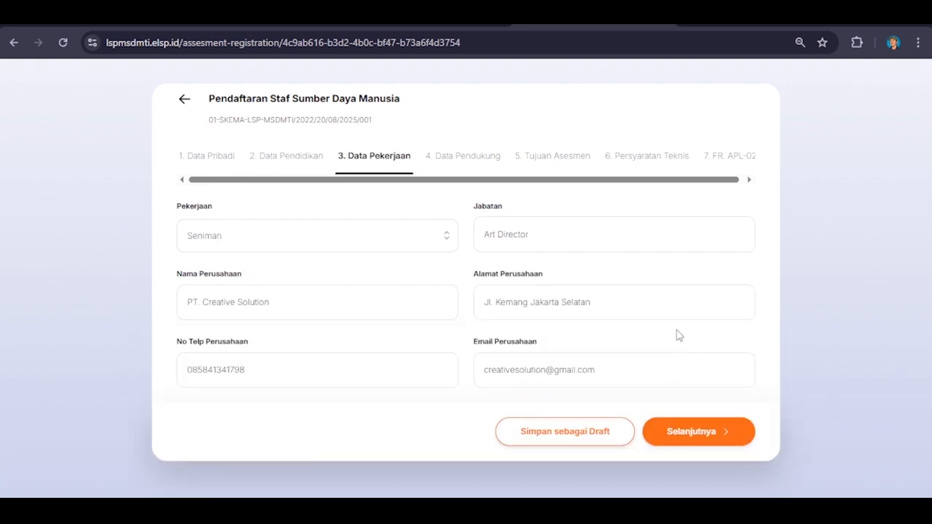
left_click(316, 231)
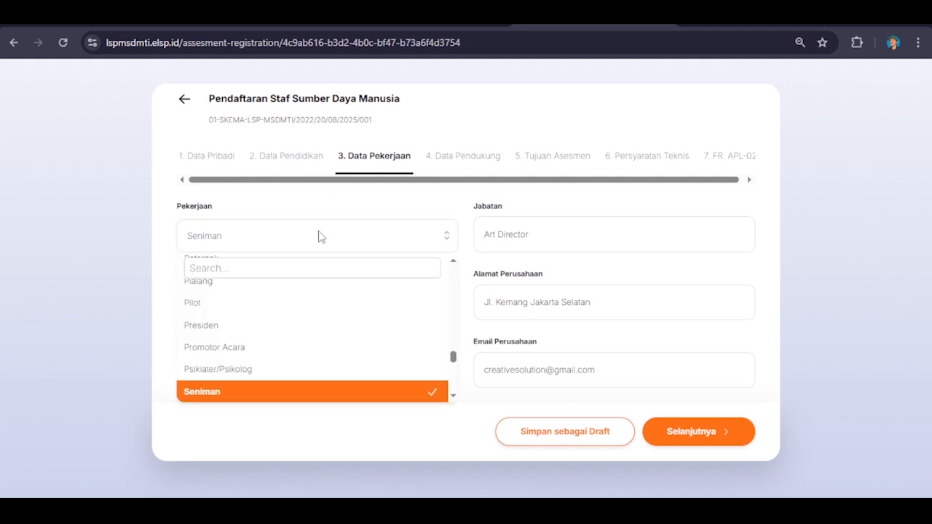
left_click(313, 390)
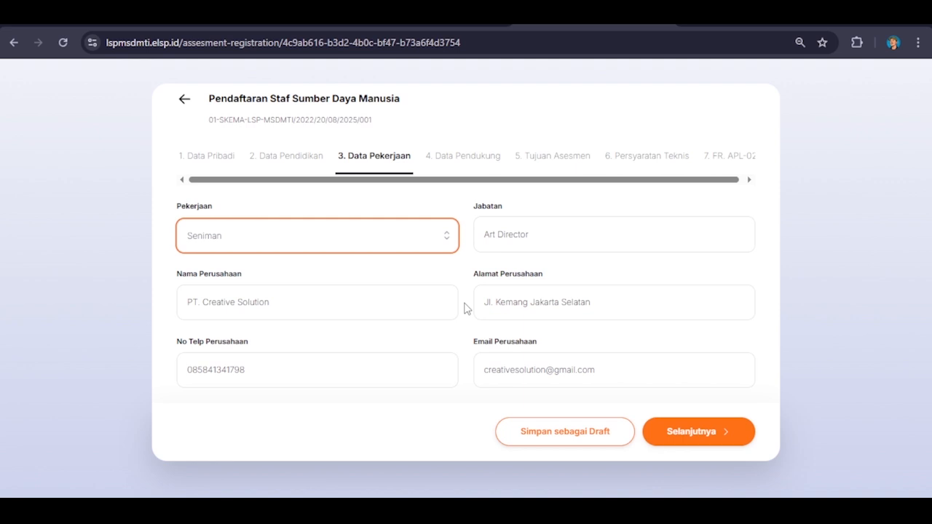
left_click(697, 435)
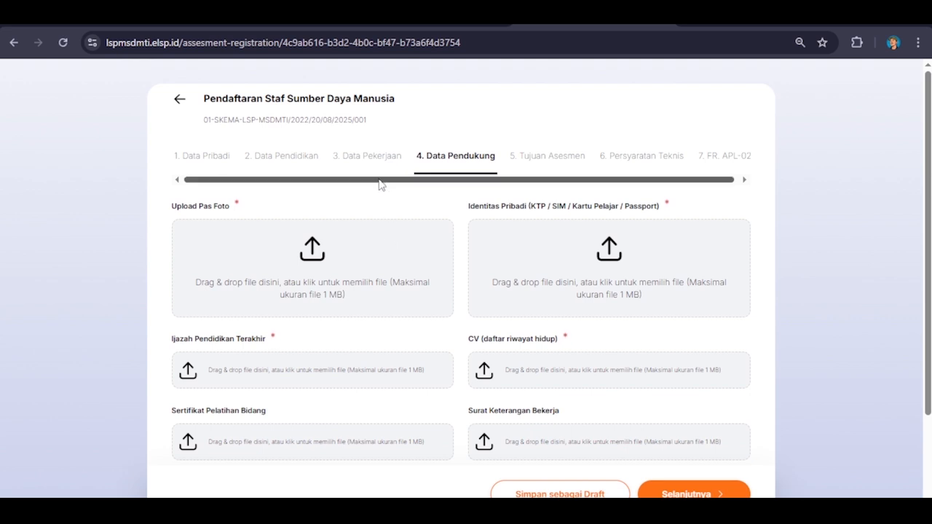
- Upload the profile image as the pass photo and the ktp image as the identity document
left_click(309, 252)
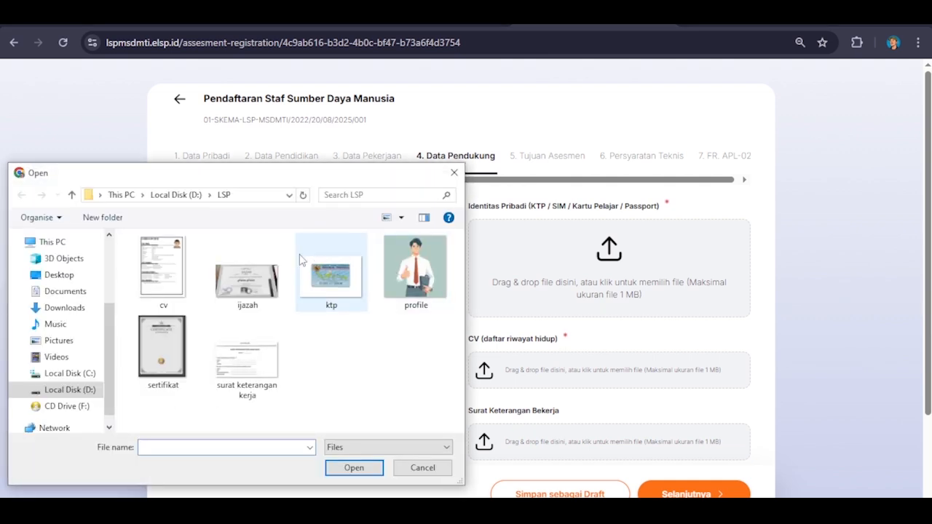
left_click_drag(268, 179, 272, 210)
double_click(416, 324)
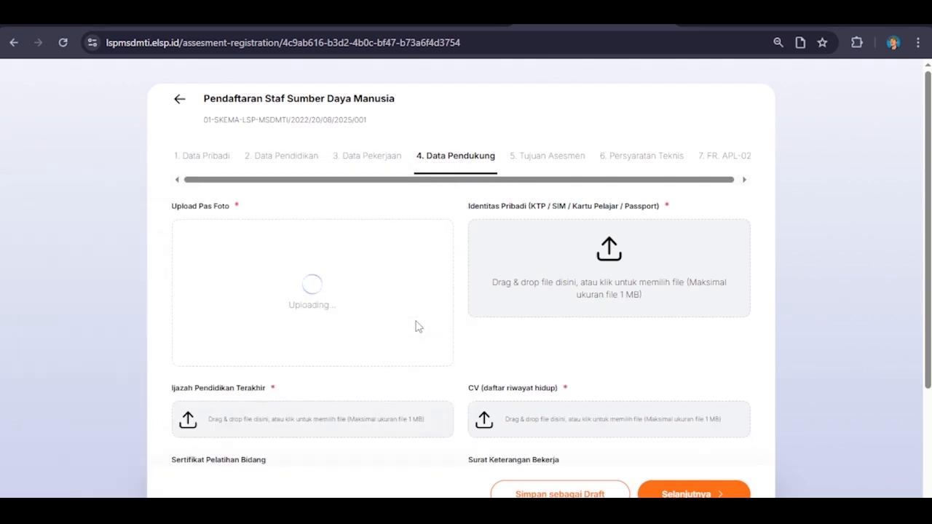
scroll(504, 324, "down", 1)
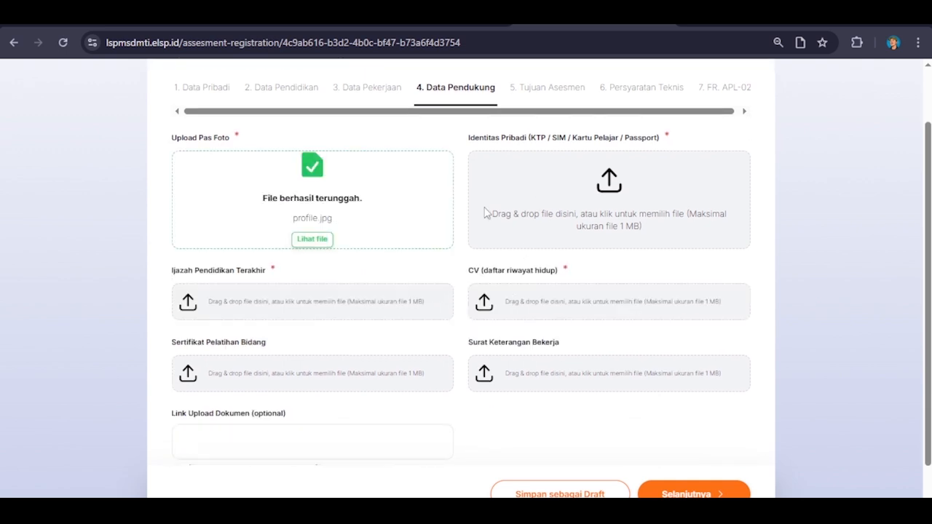
left_click(488, 211)
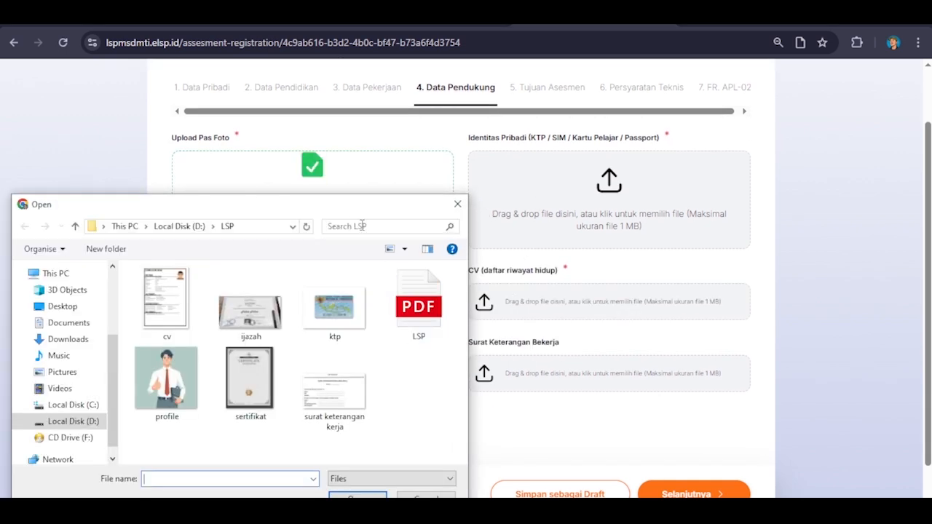
left_click(333, 302)
left_click_drag(520, 244, 521, 242)
- Drag in the ijazah, cv, surat keterangan kerja and sertifikat files as the remaining supporting documents
left_click_drag(348, 208, 727, 170)
left_click_drag(628, 269, 342, 308)
left_click_drag(539, 170, 155, 129)
left_click_drag(159, 220, 535, 302)
left_click_drag(320, 307, 535, 373)
left_click_drag(263, 126, 597, 112)
left_click_drag(575, 285, 306, 377)
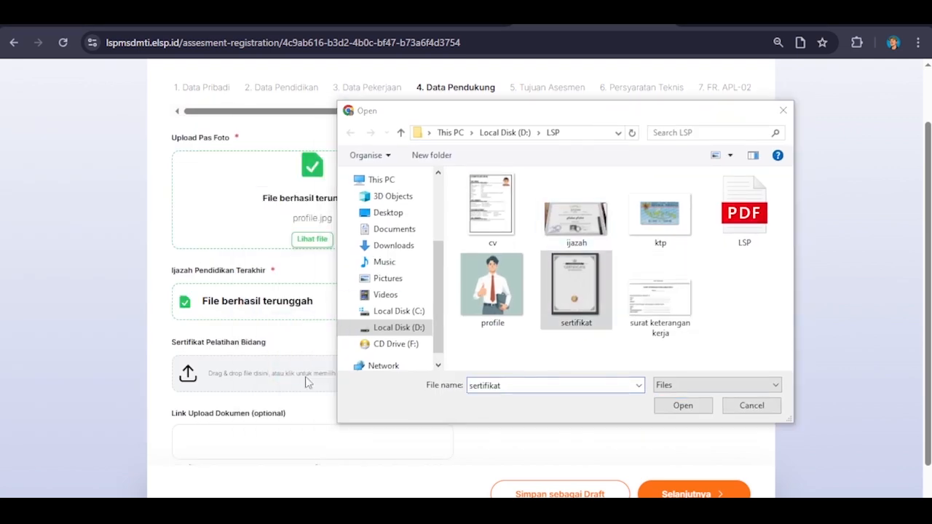
left_click(783, 110)
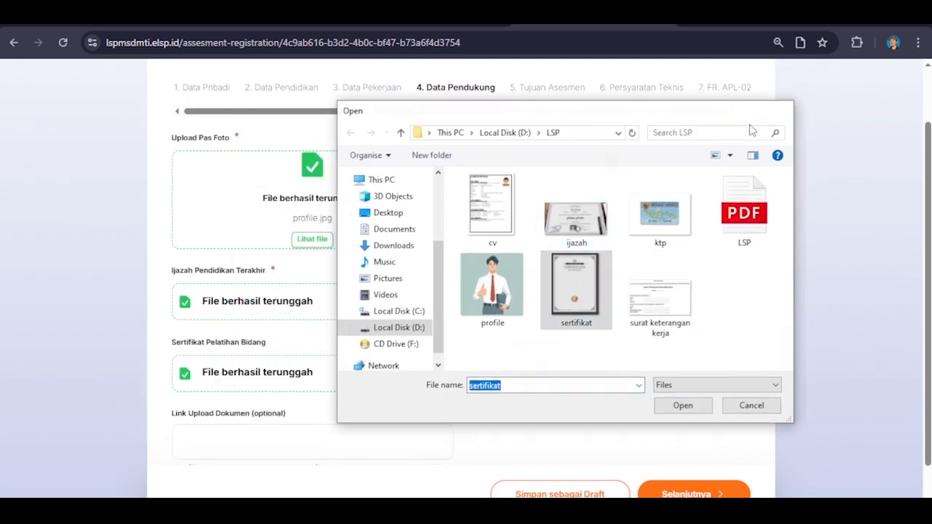
- Move down to the optional document link field and put the cursor in it
scroll(376, 335, "down", 2)
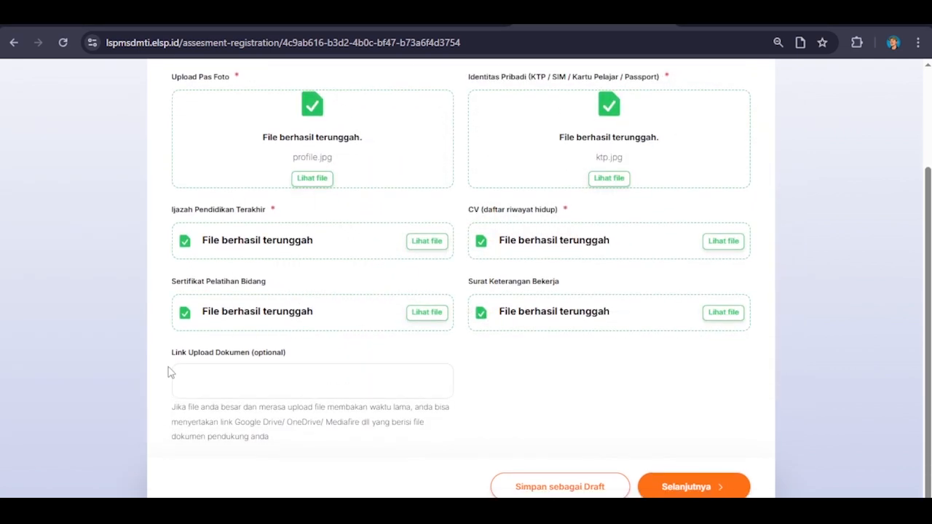
left_click_drag(172, 357, 293, 357)
left_click(287, 382)
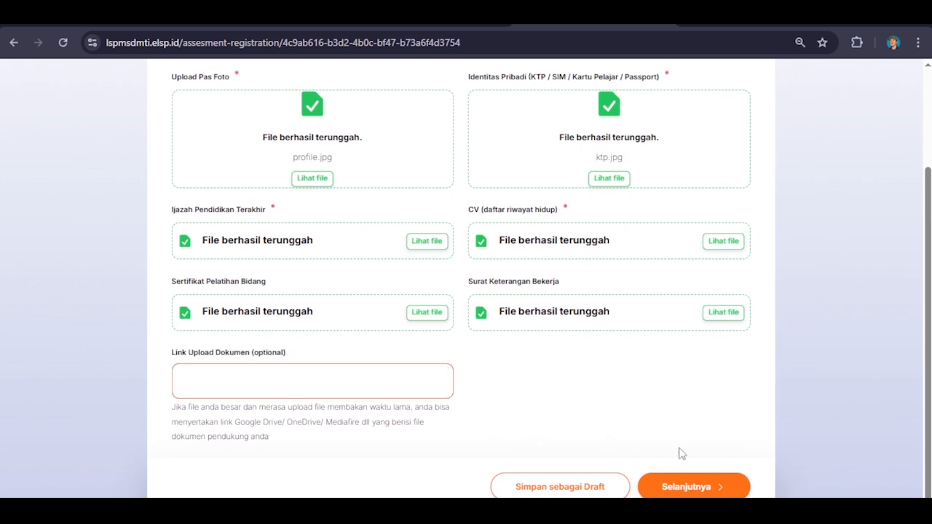
- On the assessment purpose step, tick Sertifikasi and advance to step 6, Persyaratan Teknis
left_click(688, 487)
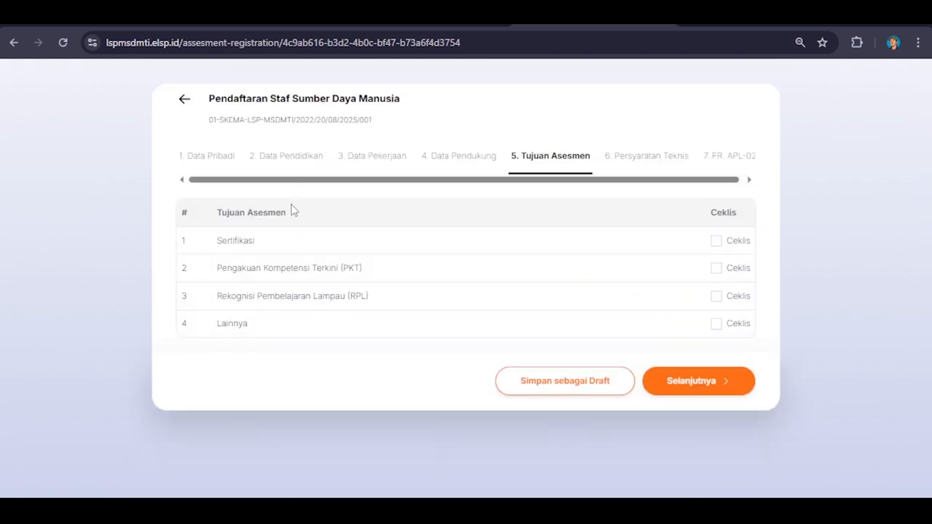
left_click_drag(215, 216, 298, 221)
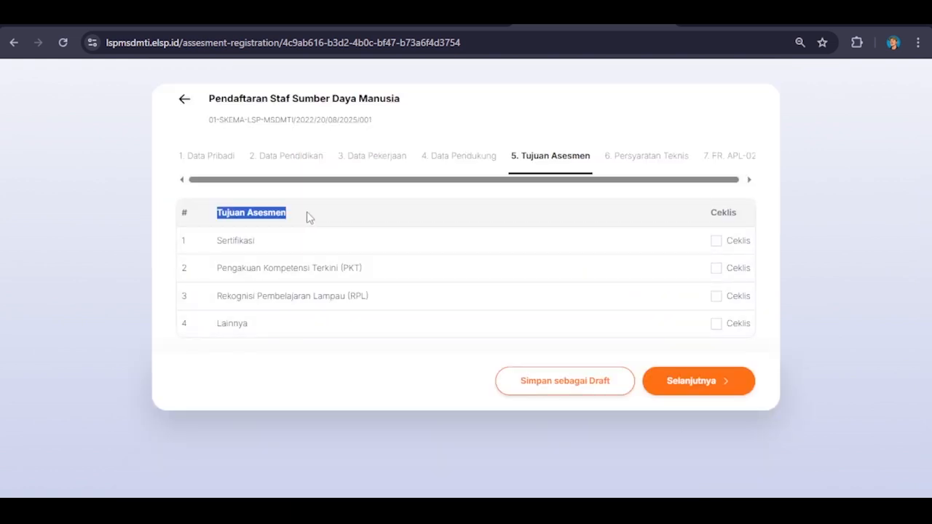
left_click(325, 200)
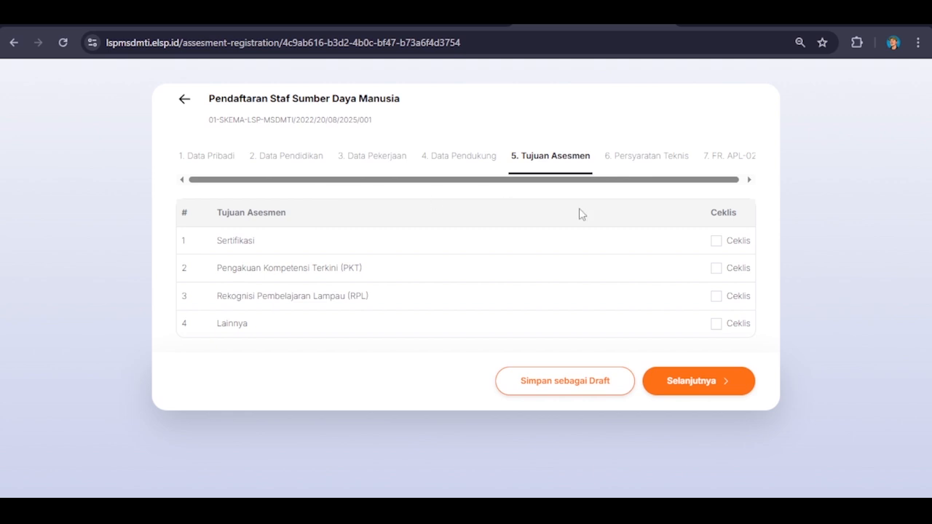
left_click(716, 241)
left_click(724, 383)
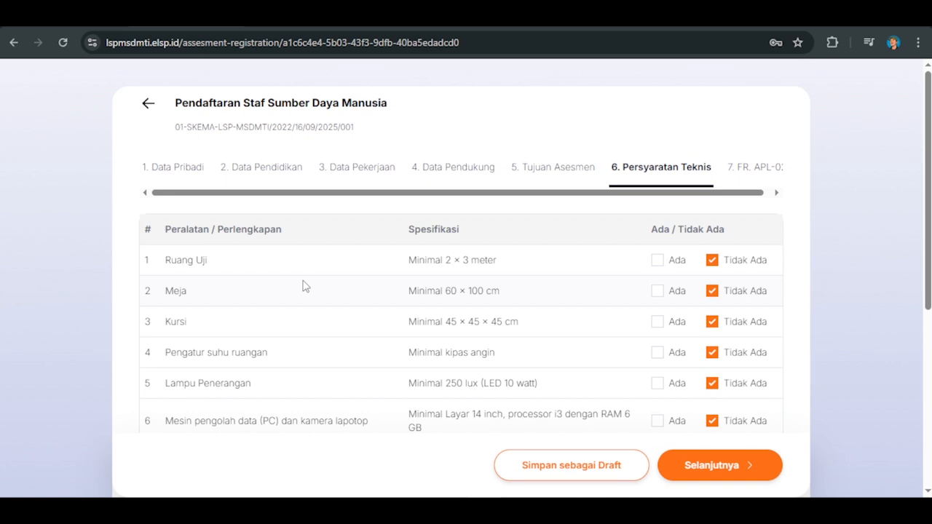
- Mark Ruang Uji, Meja, Kursi, Pengatur suhu ruangan and Lampu Penerangan as Ada
scroll(304, 286, "down", 1)
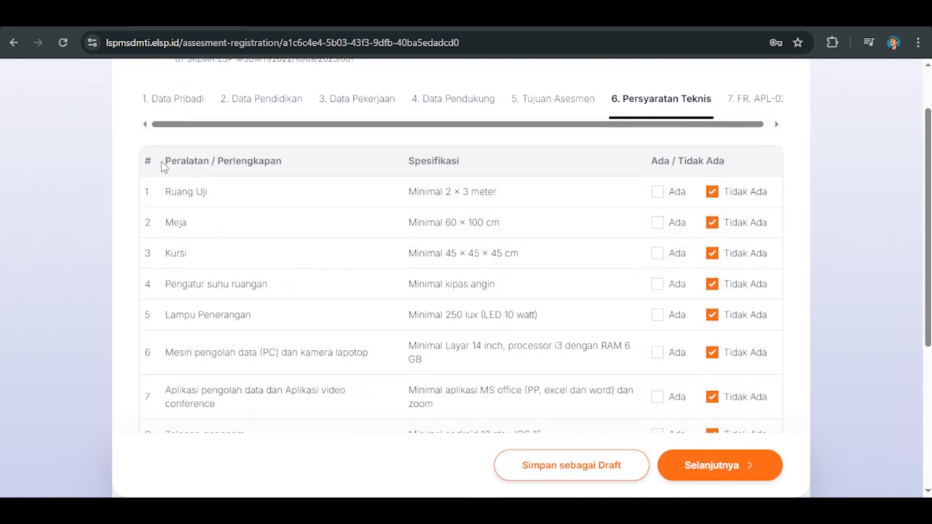
left_click_drag(161, 166, 282, 161)
left_click(313, 197)
left_click_drag(396, 160, 474, 168)
left_click(658, 193)
left_click(658, 222)
left_click(658, 254)
left_click(657, 285)
left_click(657, 315)
- Mark the PC/laptop camera, conference apps, Telepon genggam, Jaringan internet and ATK rows as Ada
scroll(657, 306, "down", 2)
left_click(657, 216)
left_click(658, 261)
left_click(657, 298)
left_click(657, 329)
left_click(657, 359)
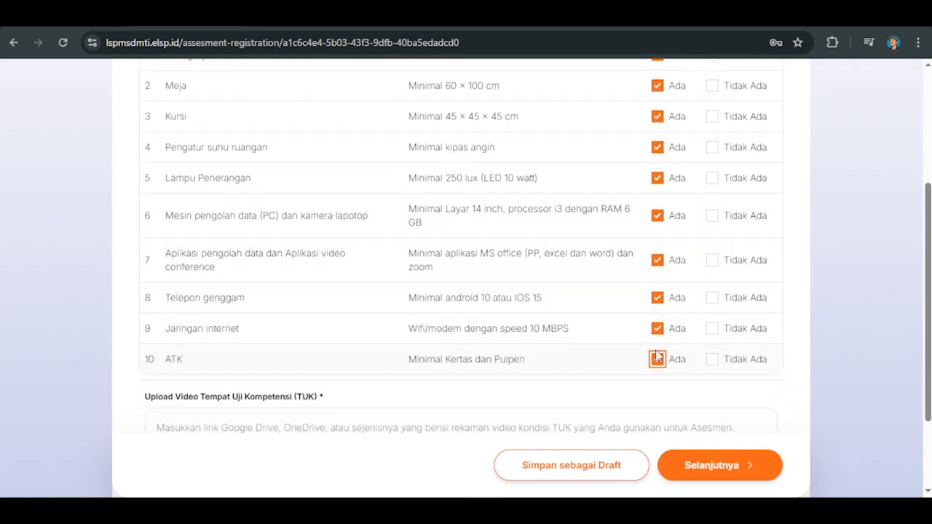
scroll(655, 349, "down", 2)
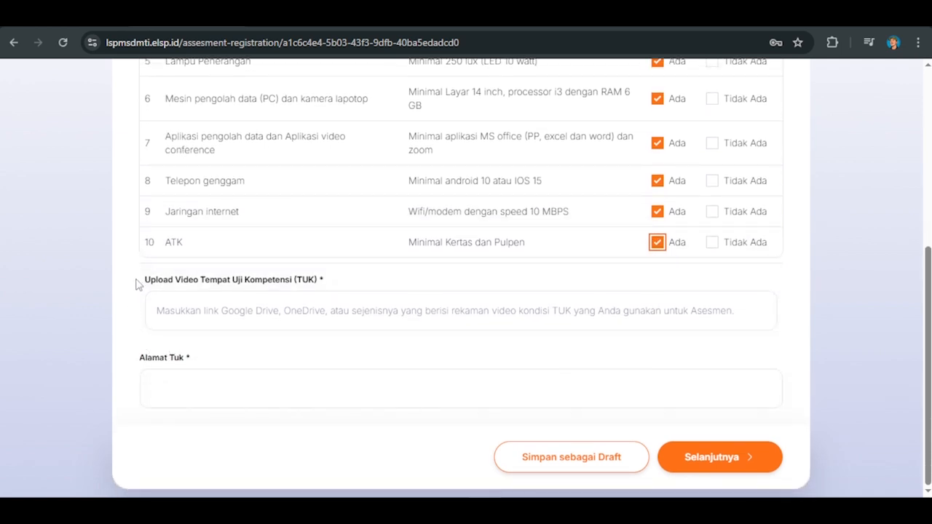
- Paste the Google Drive video link into the Upload Video TUK field
left_click_drag(146, 284, 325, 287)
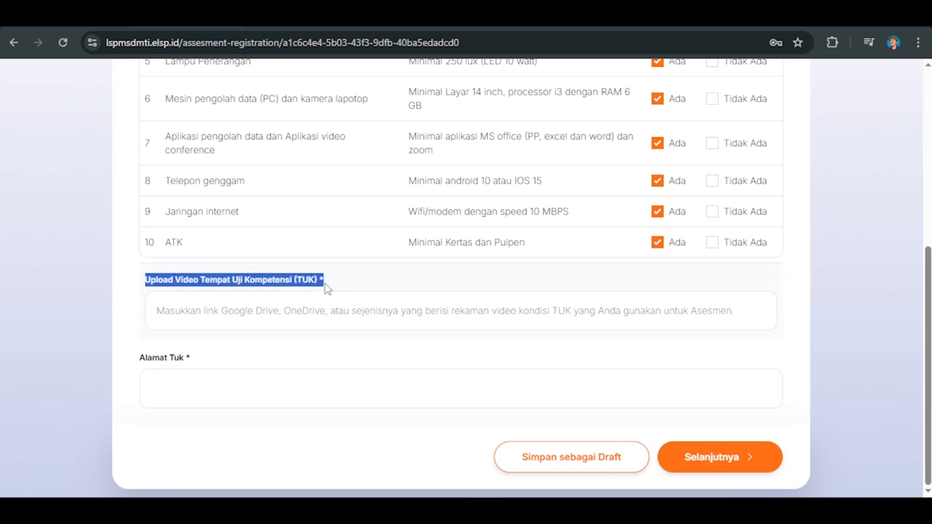
left_click(366, 286)
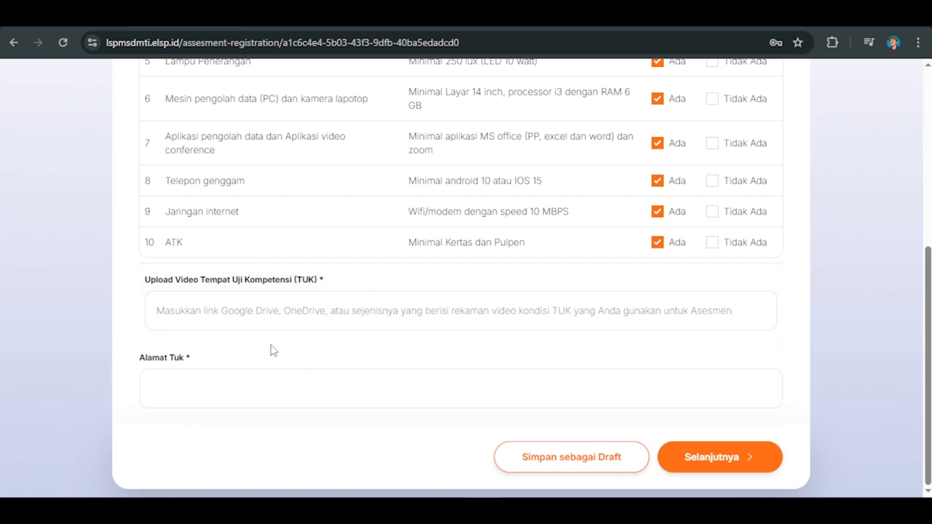
left_click(331, 313)
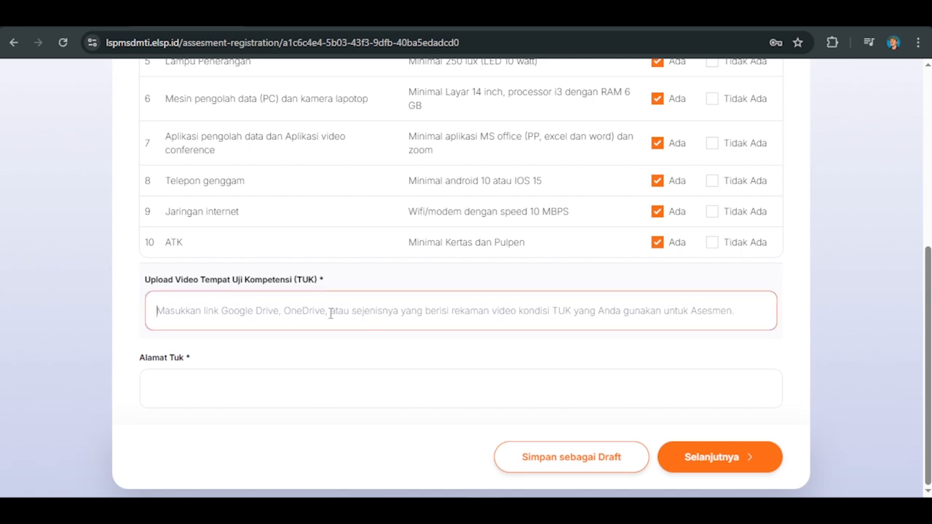
left_click(306, 351)
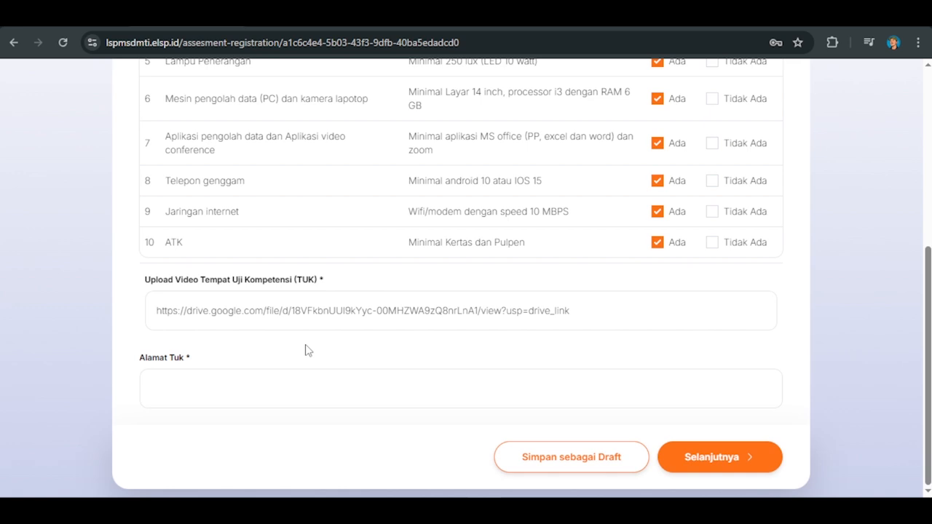
- Enter Rumah as the Alamat Tuk
left_click_drag(128, 359, 193, 366)
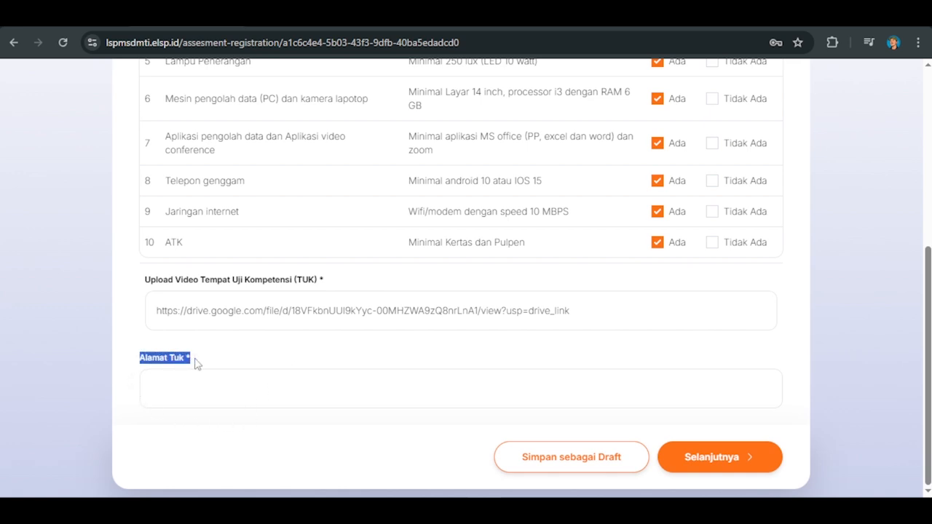
left_click(273, 346)
left_click(239, 390)
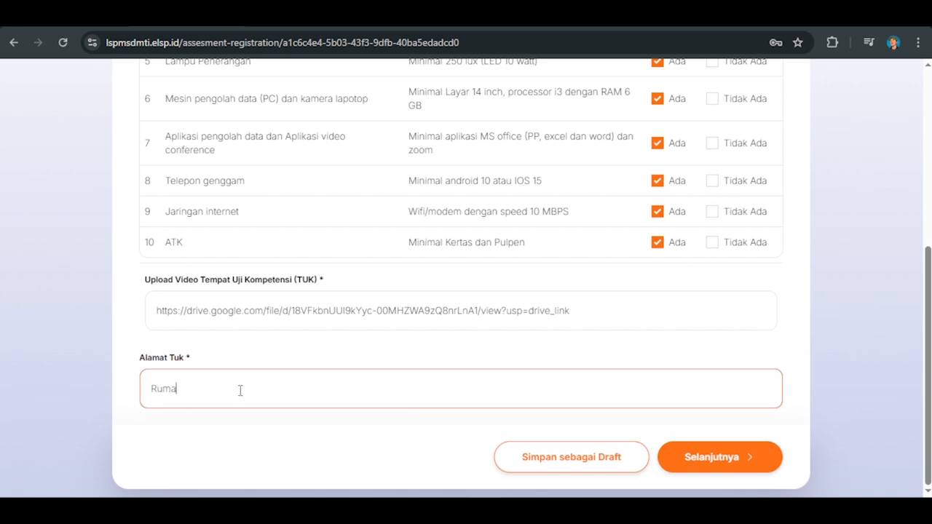
left_click(347, 422)
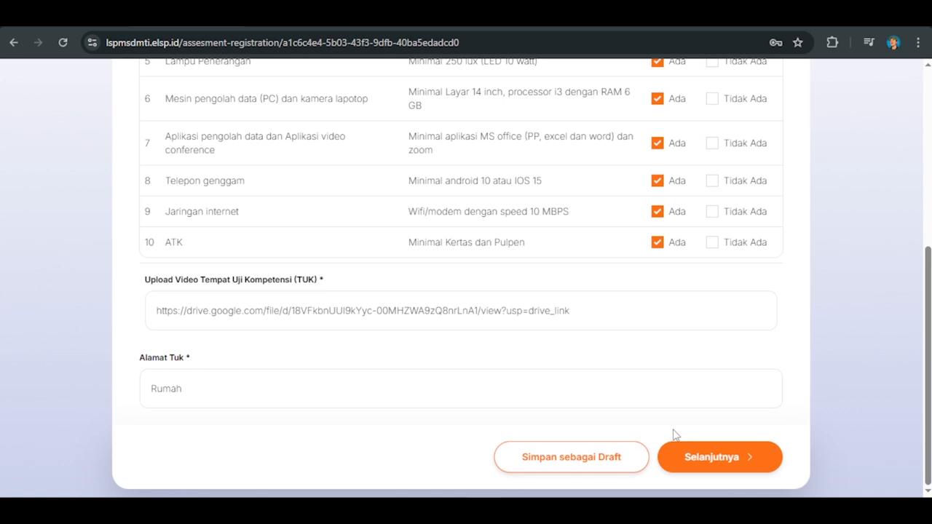
- On FR. APL-02, attach LSP.pdf named Menyusun Uraian Jabatan to the first competency unit
left_click(706, 457)
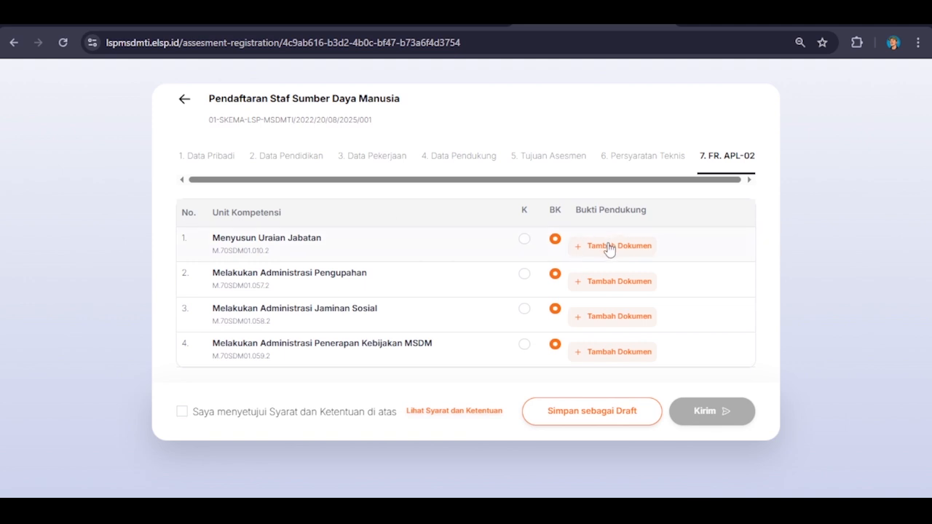
left_click_drag(213, 212, 284, 212)
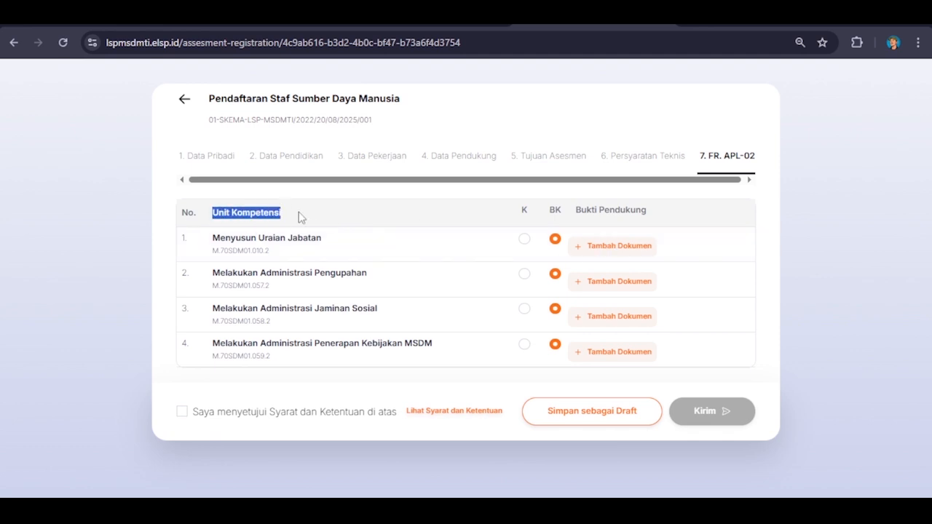
left_click_drag(576, 210, 655, 216)
left_click(679, 211)
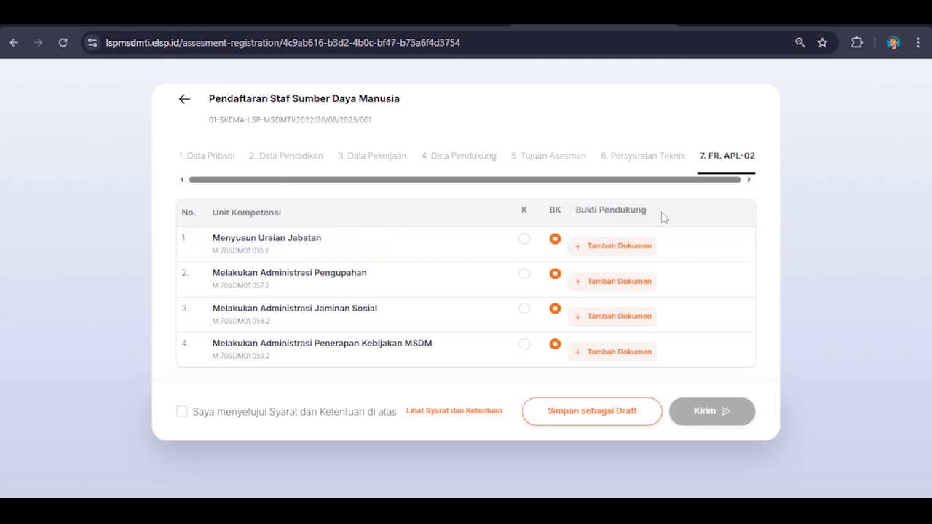
left_click(614, 248)
left_click(420, 183)
left_click(440, 224)
left_click(440, 226)
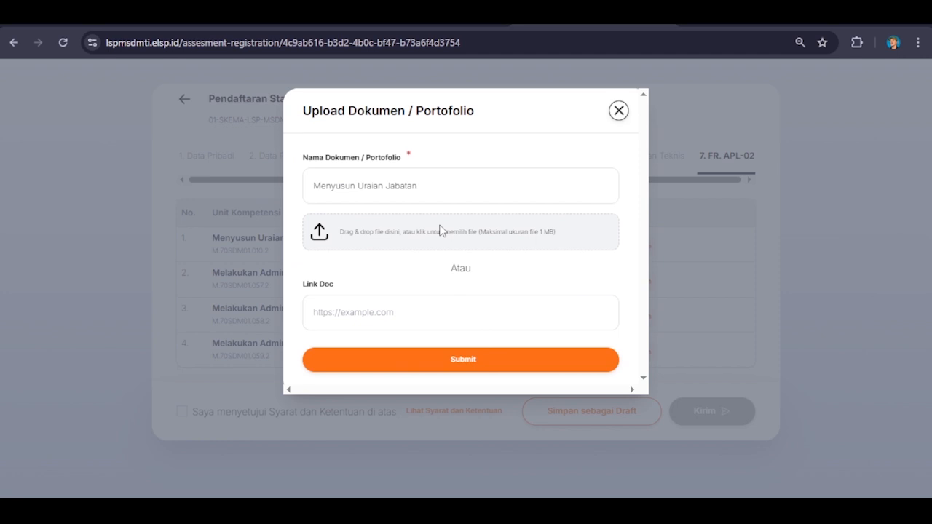
double_click(744, 214)
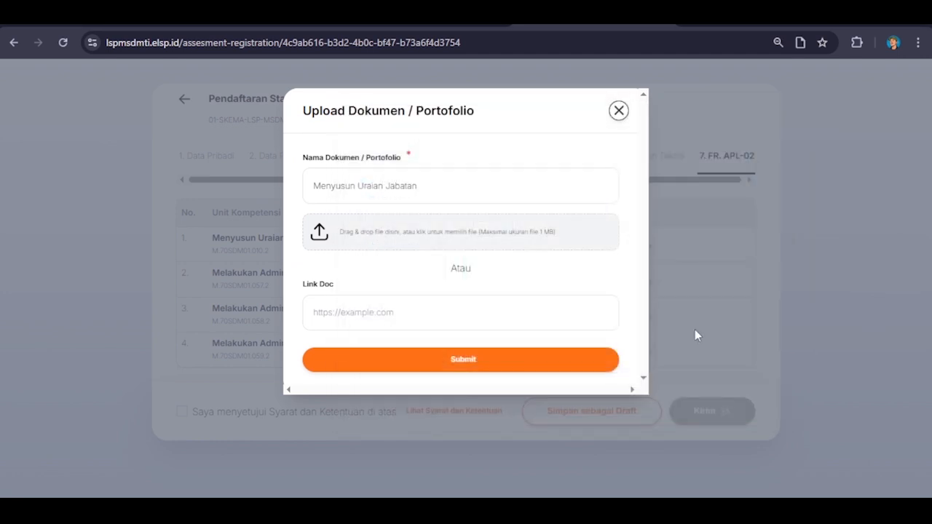
left_click(512, 363)
- Attach a second LSP.pdf named Menyusun Uraian Jabatan to the same first unit
left_click(606, 268)
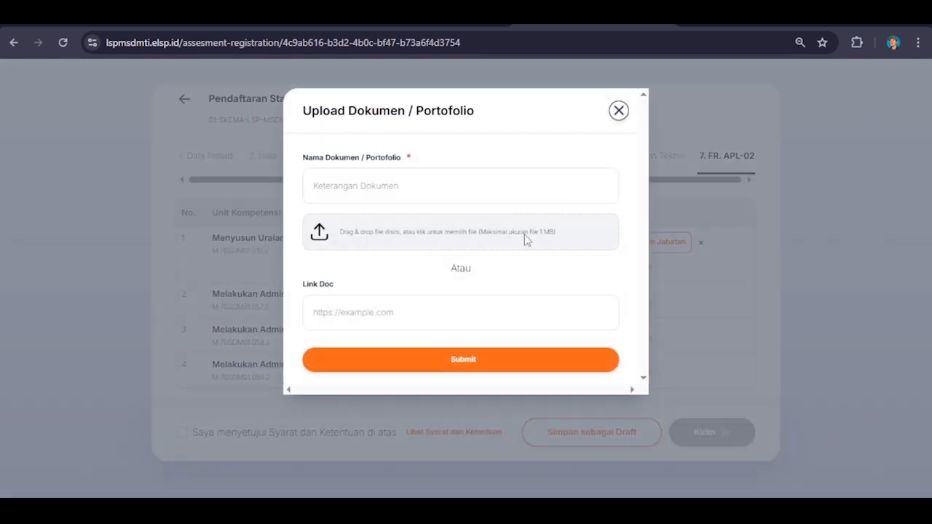
left_click(452, 179)
type("Menyusun Uraian Jabatan")
left_click(471, 229)
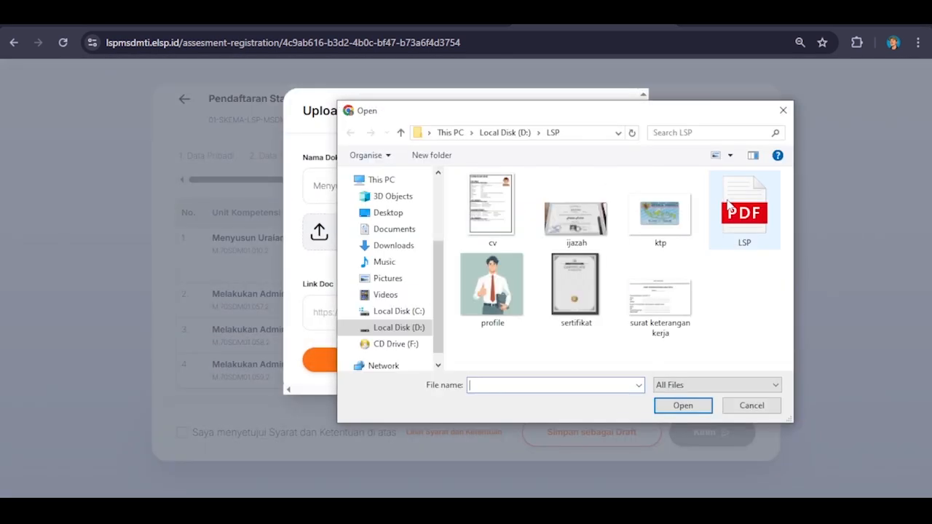
double_click(745, 208)
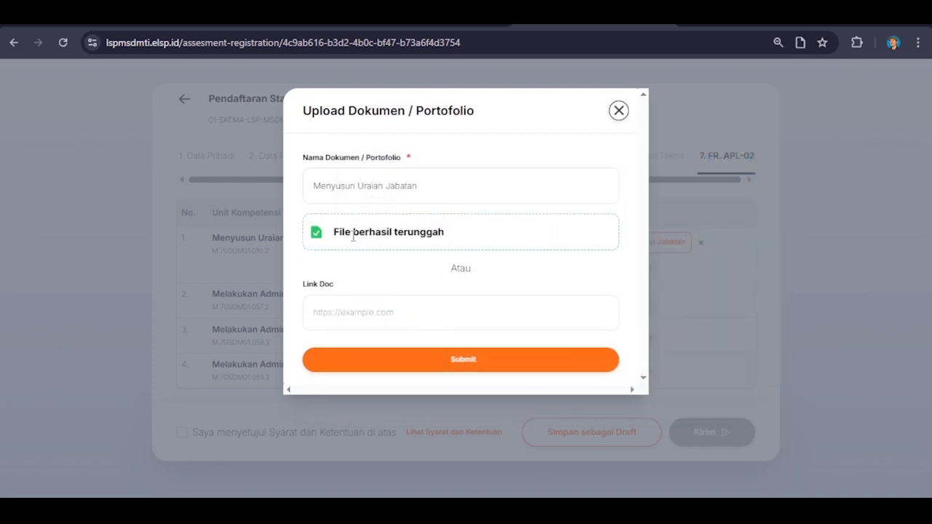
left_click(361, 364)
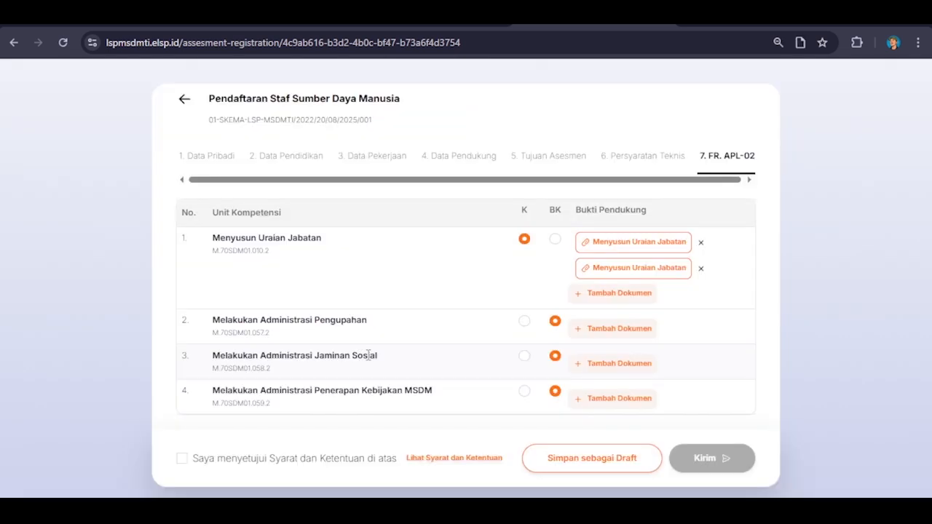
- Attach LSP.pdf named Menyusun Uraian Jabatan to unit 2, Melakukan Administrasi Pengupahan
left_click(598, 327)
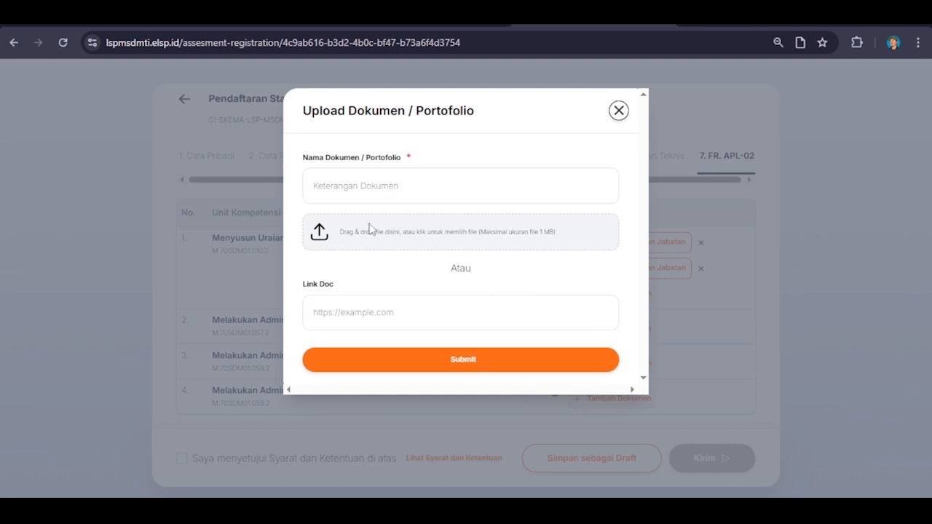
left_click(355, 187)
left_click(388, 225)
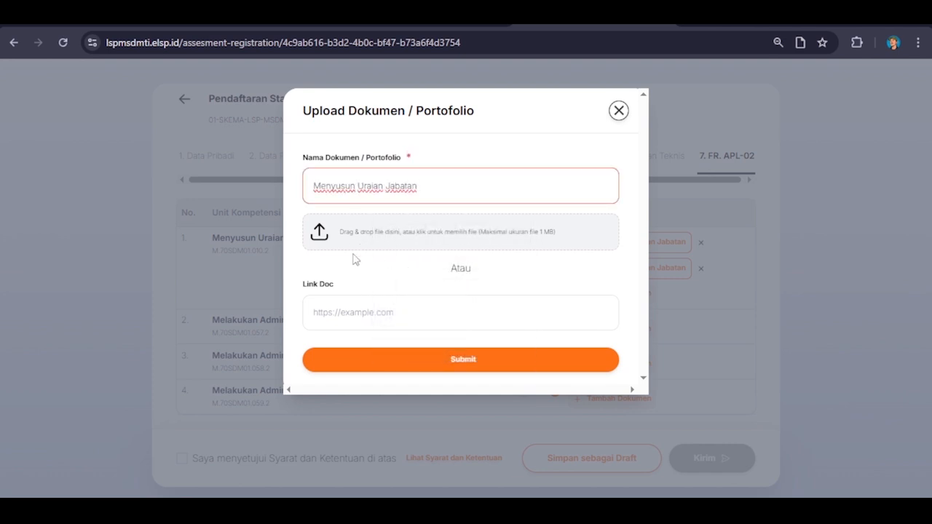
left_click_drag(303, 288, 353, 289)
left_click(377, 230)
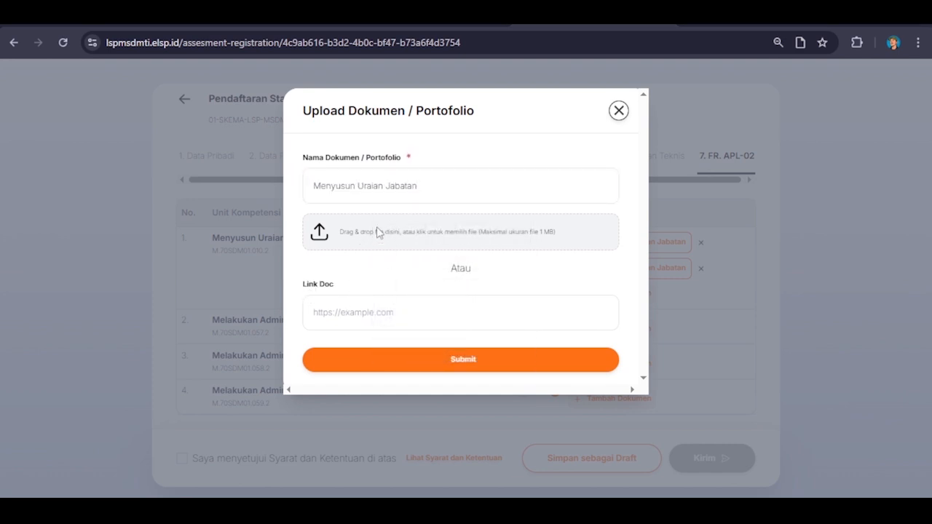
double_click(744, 207)
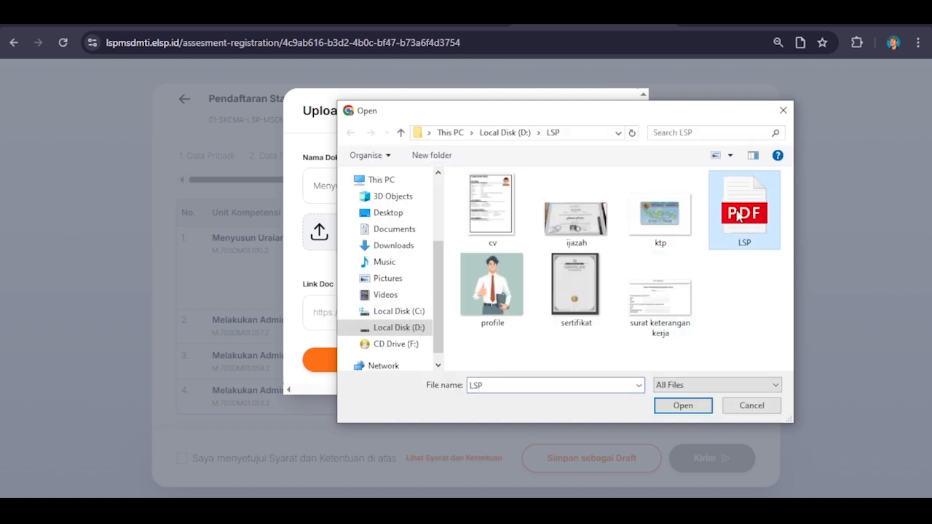
left_click(485, 362)
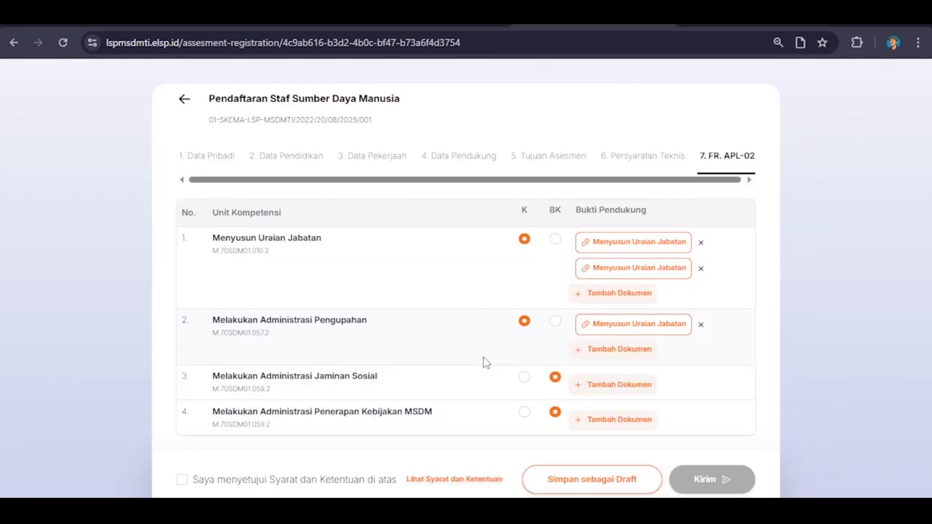
- Attach LSP.pdf named Menggunakan Alat Pelindung Diri to unit 3, Melakukan Administrasi Jaminan Sosial
left_click(612, 384)
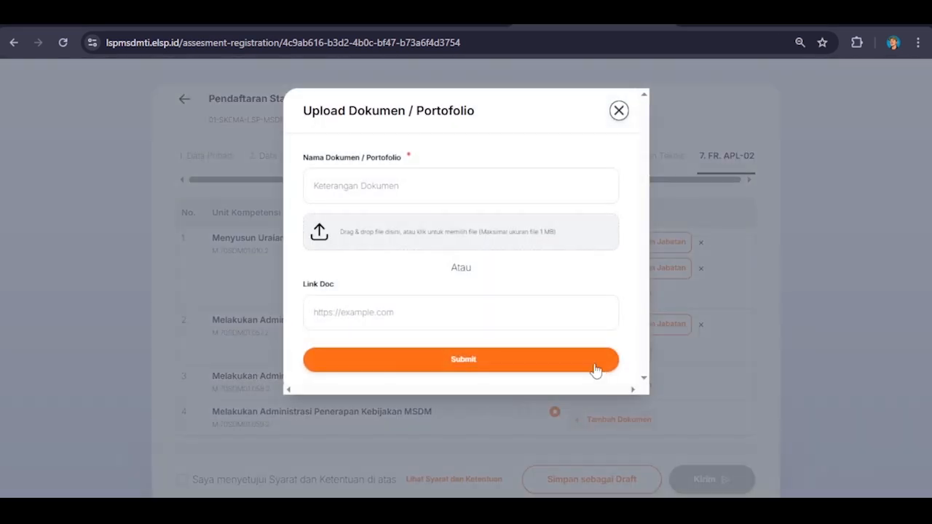
left_click(400, 194)
left_click(412, 246)
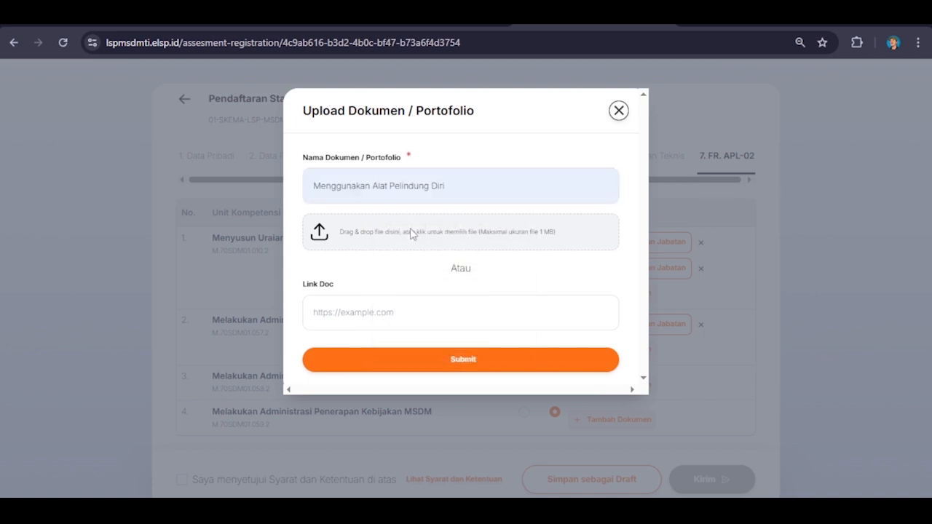
left_click(410, 233)
left_click(750, 219)
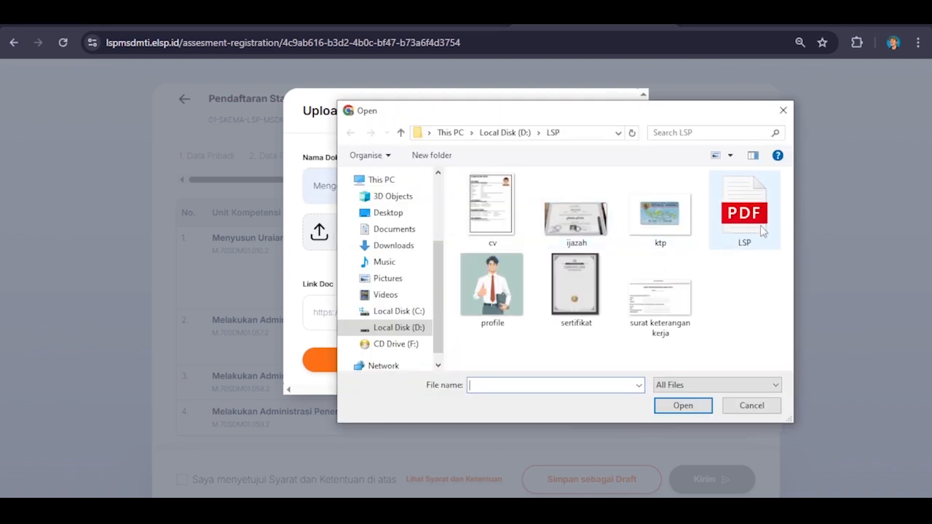
double_click(750, 219)
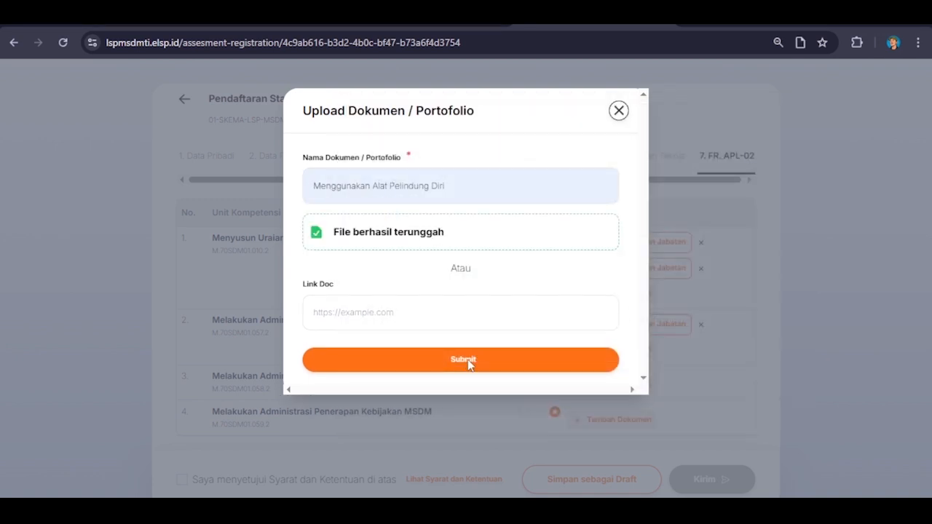
left_click(467, 359)
- Attach the PDF named Menggunakan Alat Pelindung Diri to unit 4 as evidence
left_click(618, 425)
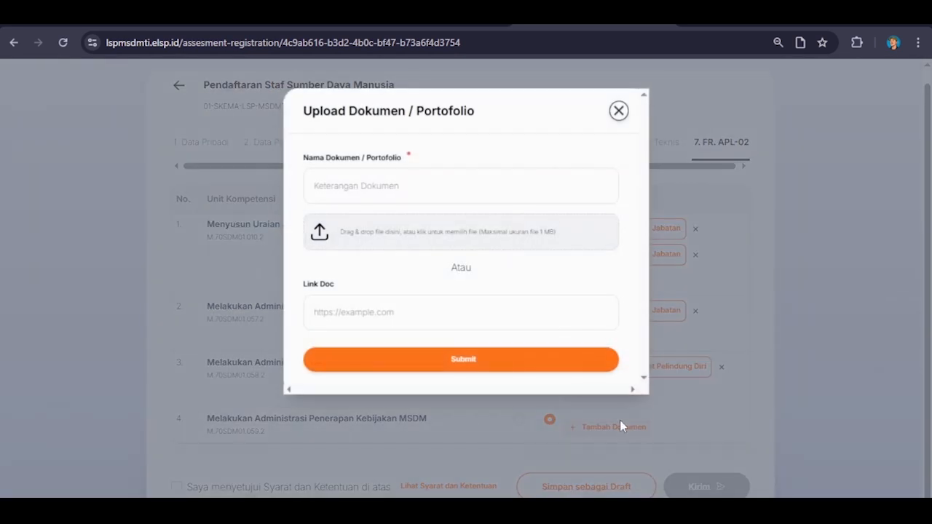
left_click(459, 185)
left_click(445, 248)
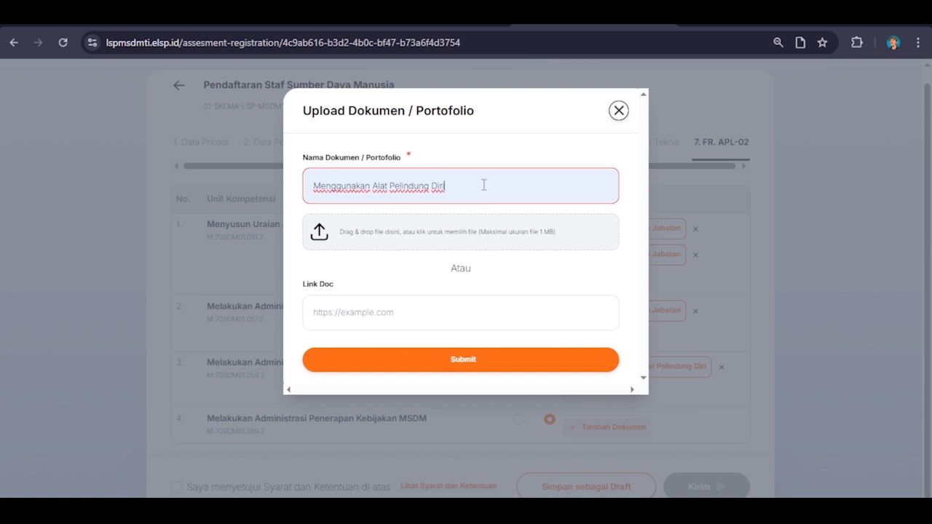
left_click(507, 218)
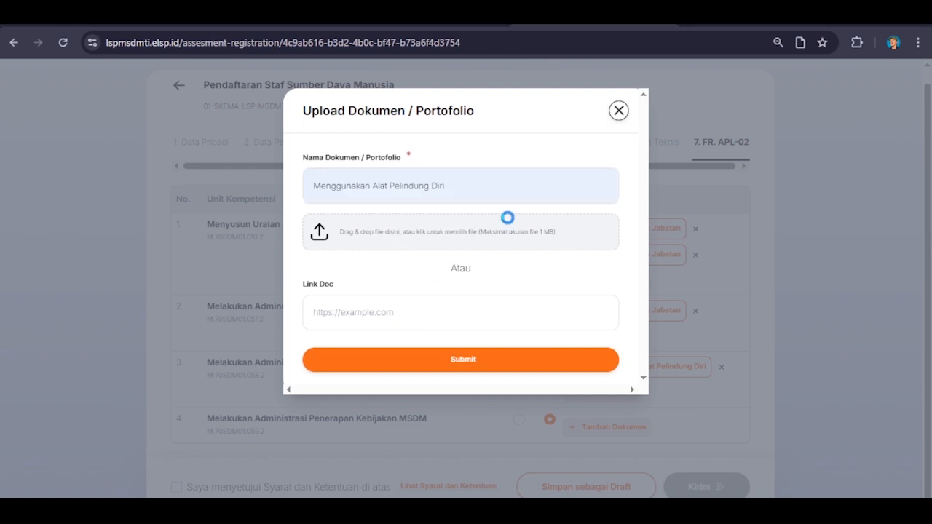
double_click(744, 204)
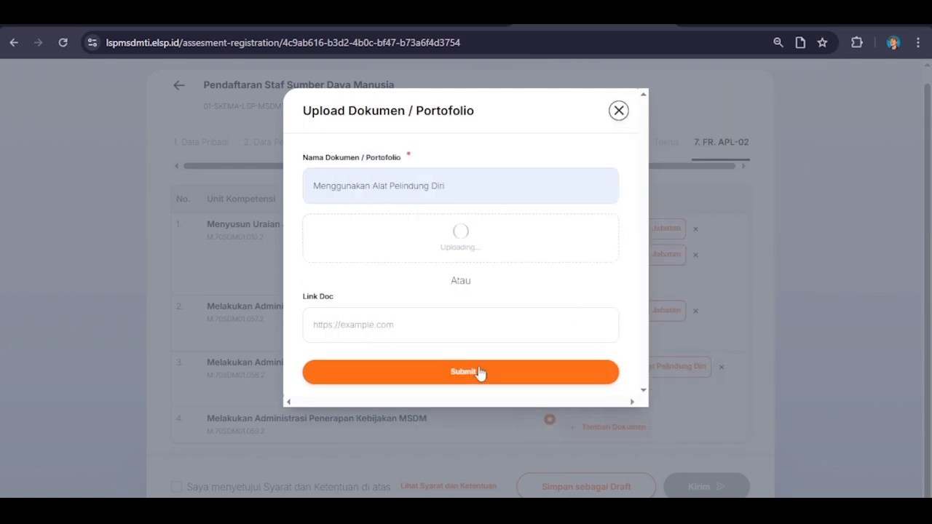
left_click(463, 360)
scroll(489, 383, "down", 1)
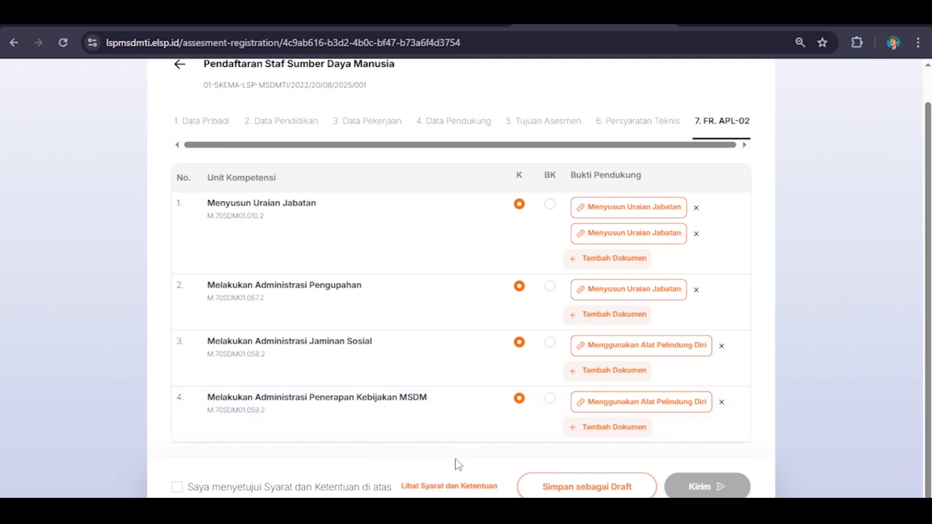
- View the Syarat dan Ketentuan, then tick 'Saya menyetujui Syarat dan Ketentuan'
left_click(453, 487)
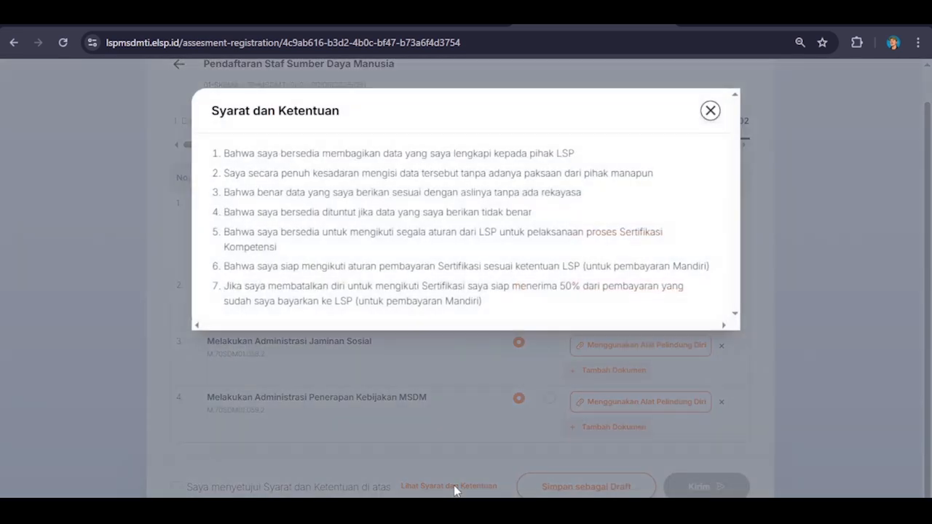
left_click(710, 113)
left_click(176, 487)
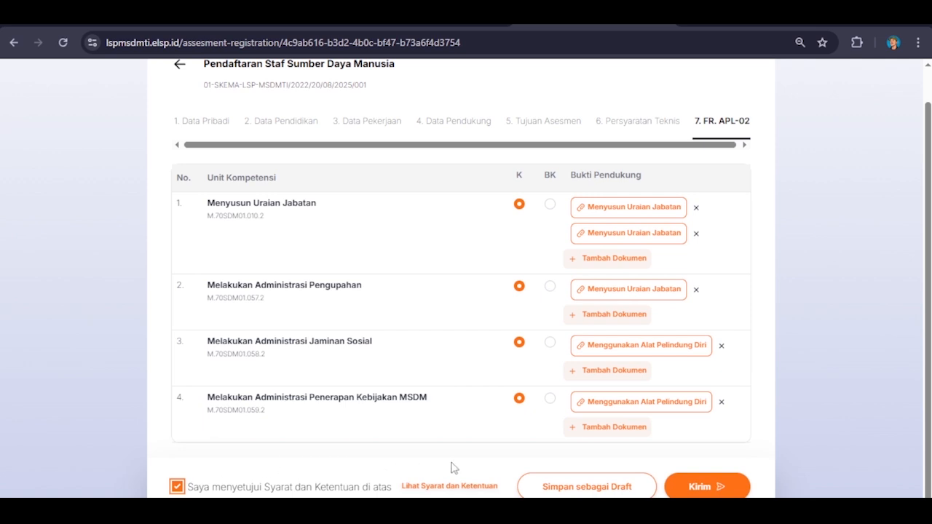
- Send the registration with Kirim, check its Review stage, then go to the Sertifikasi list
left_click(704, 484)
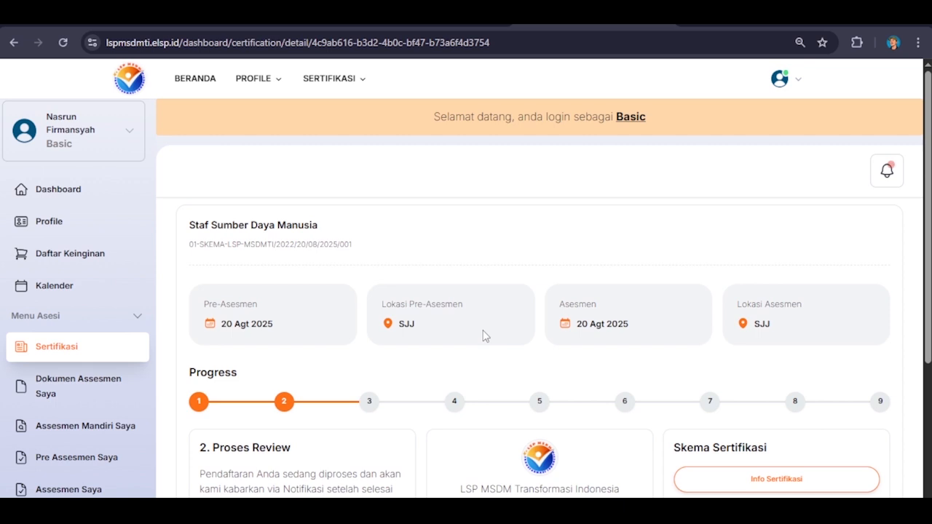
scroll(483, 335, "down", 3)
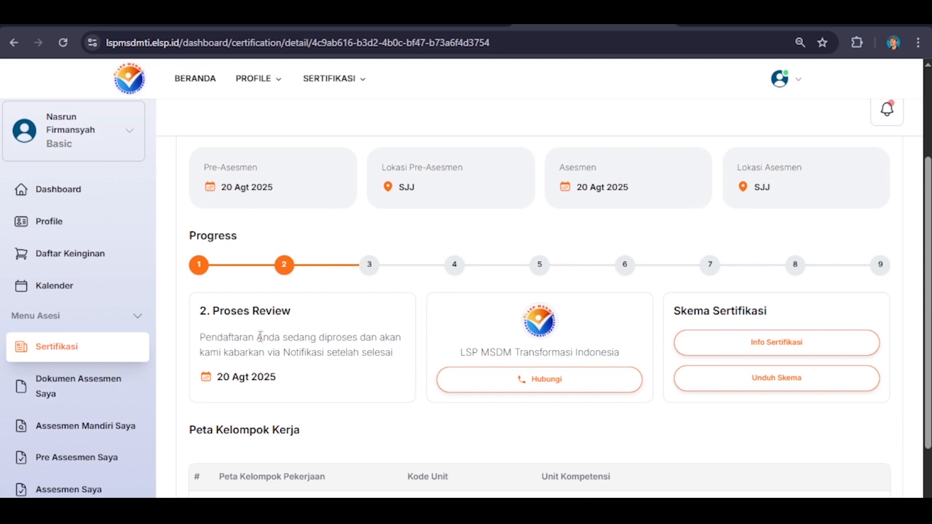
left_click_drag(252, 311, 294, 313)
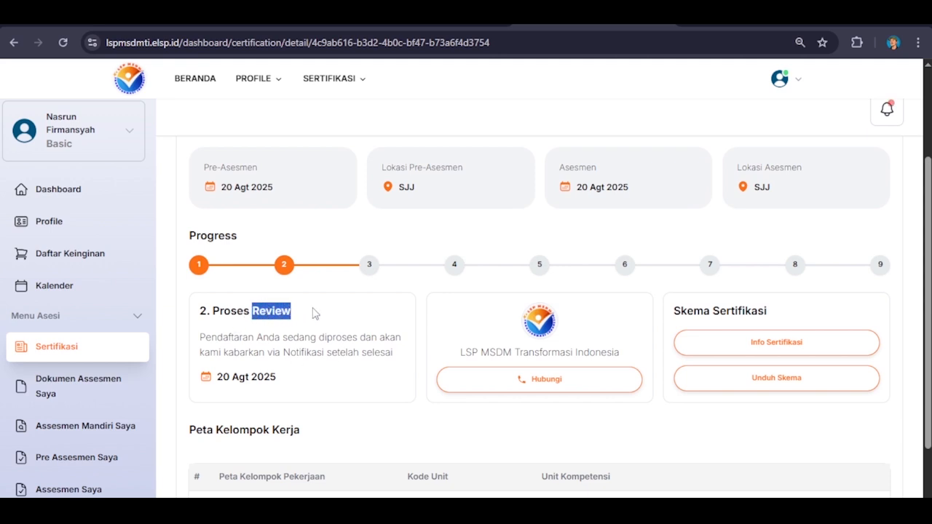
left_click(315, 279)
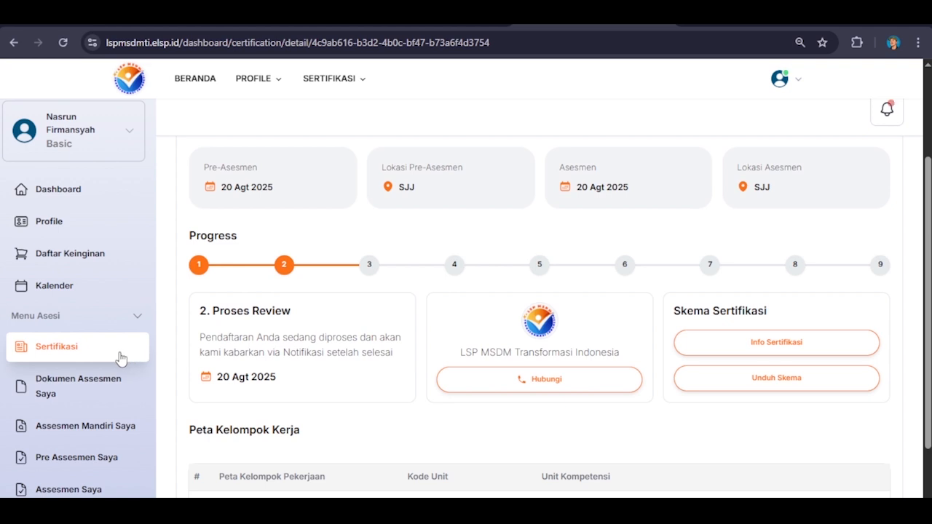
left_click(86, 359)
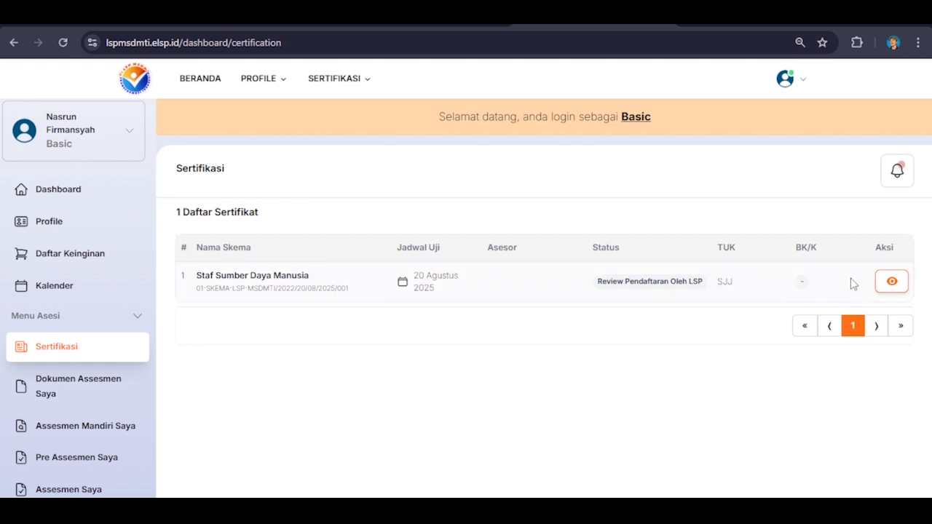
- Open the certification's detail page from the Aksi column and reload it for updated progress
left_click_drag(873, 248, 904, 249)
left_click(891, 281)
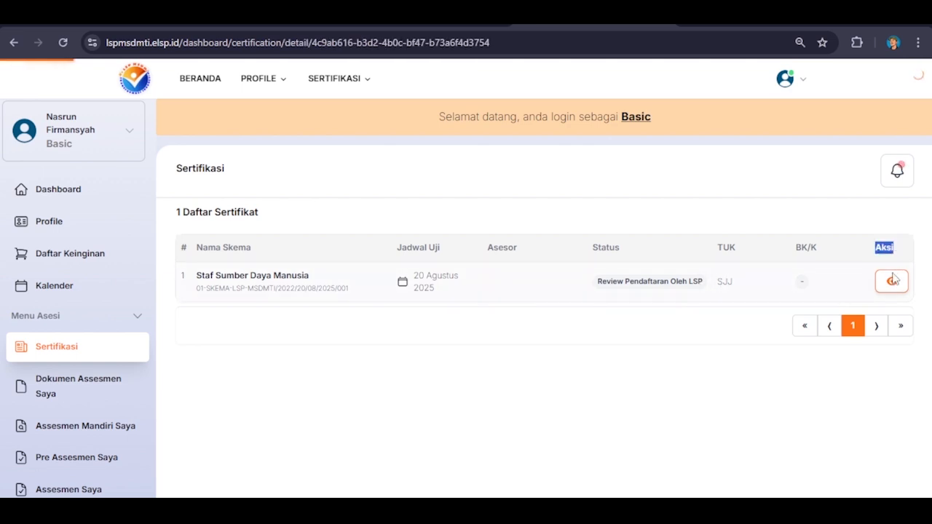
scroll(508, 297, "down", 2)
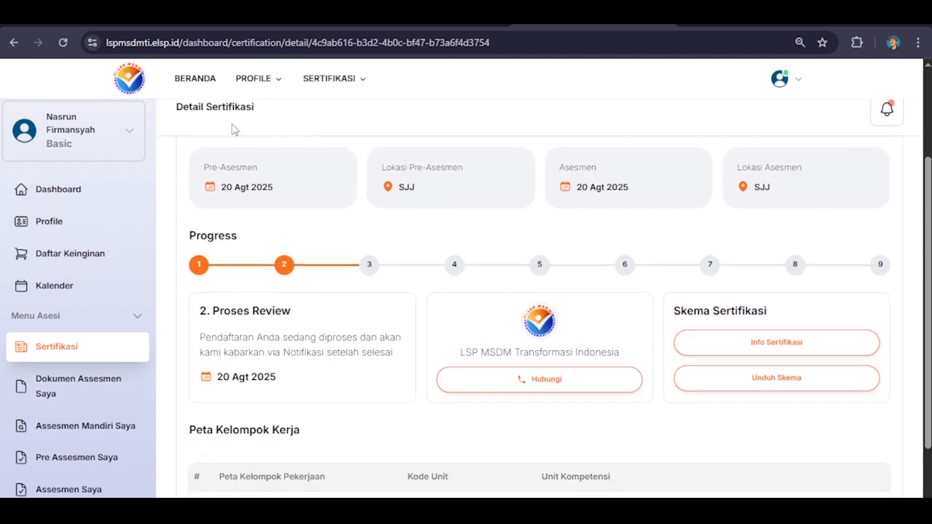
left_click(65, 51)
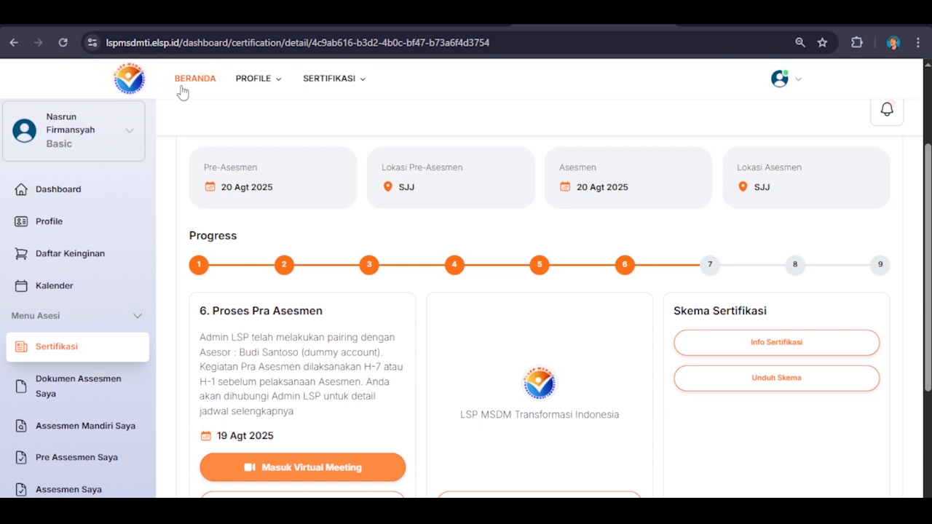
scroll(265, 232, "down", 1)
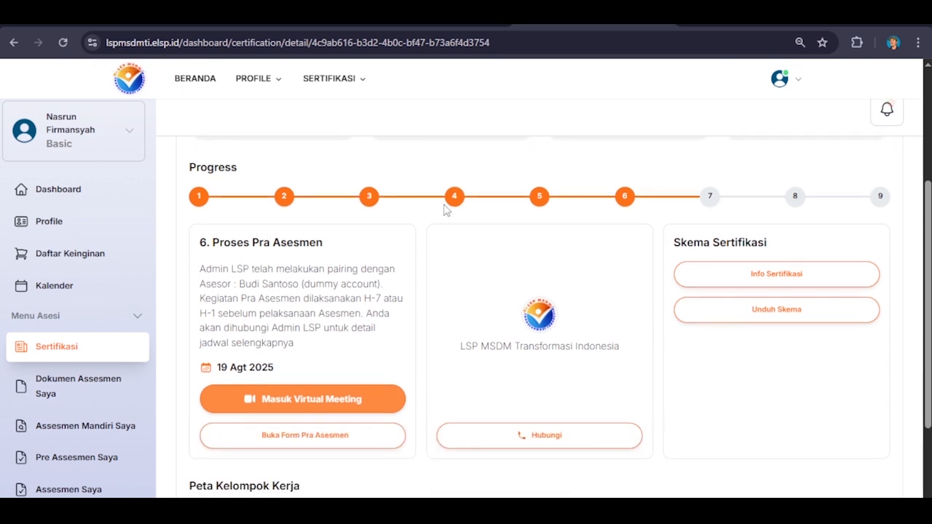
- Review the Progress section: the 19 Agt 2025 schedule and the assigned assessor
double_click(192, 167)
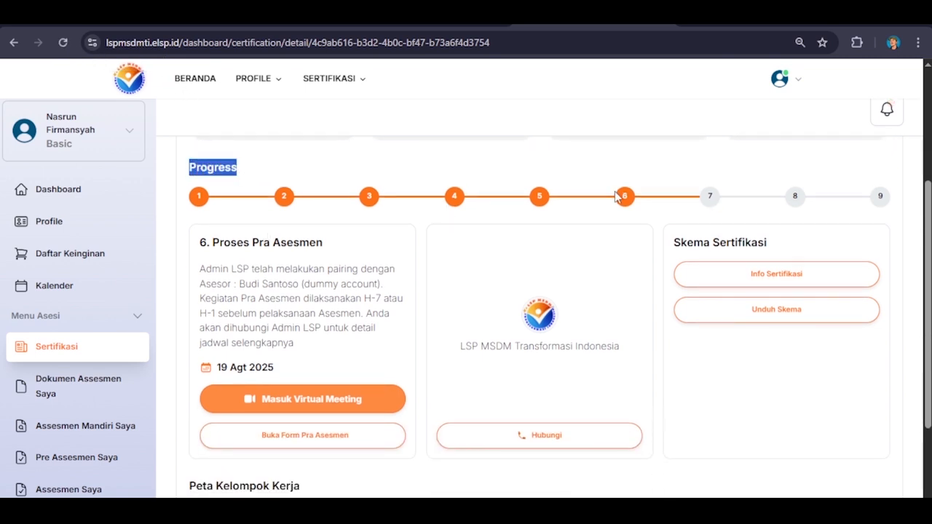
left_click(618, 197)
left_click_drag(221, 369, 291, 377)
left_click(293, 338)
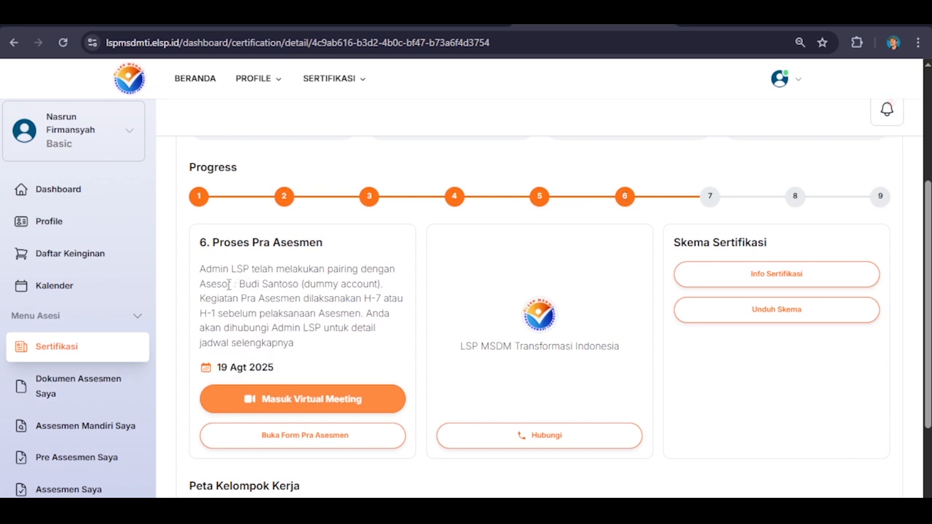
left_click_drag(196, 289, 300, 286)
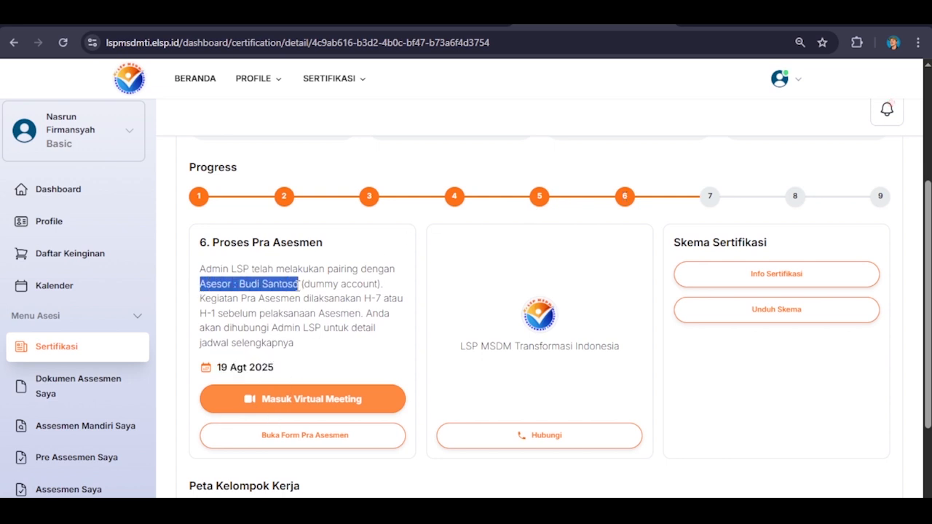
left_click(326, 222)
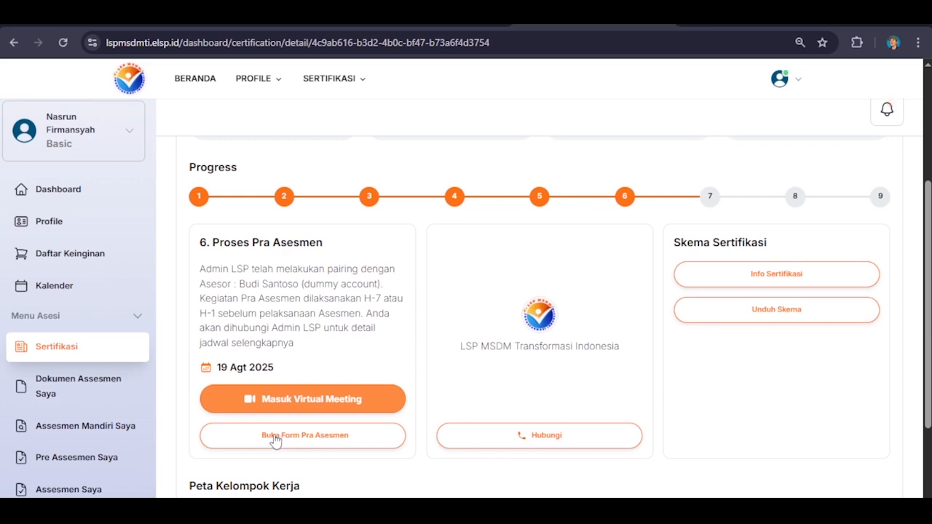
left_click(339, 435)
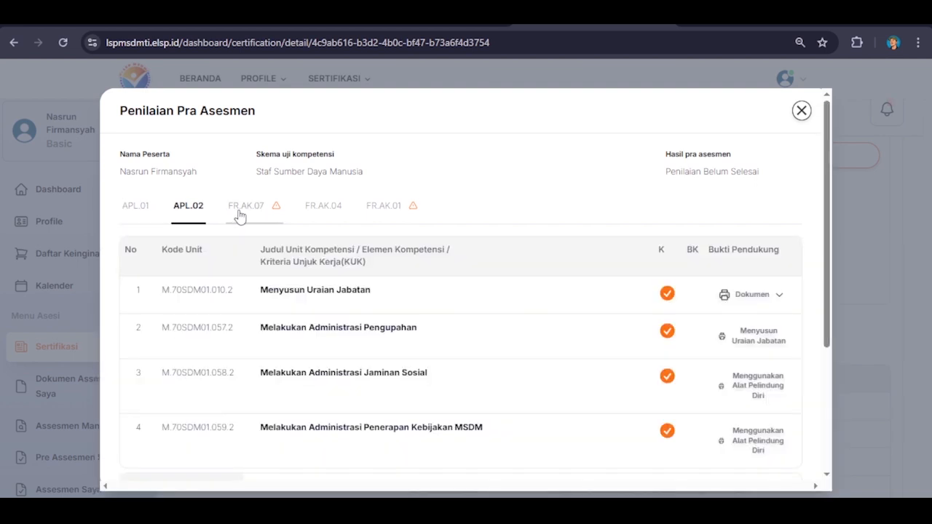
left_click(245, 215)
left_click(318, 210)
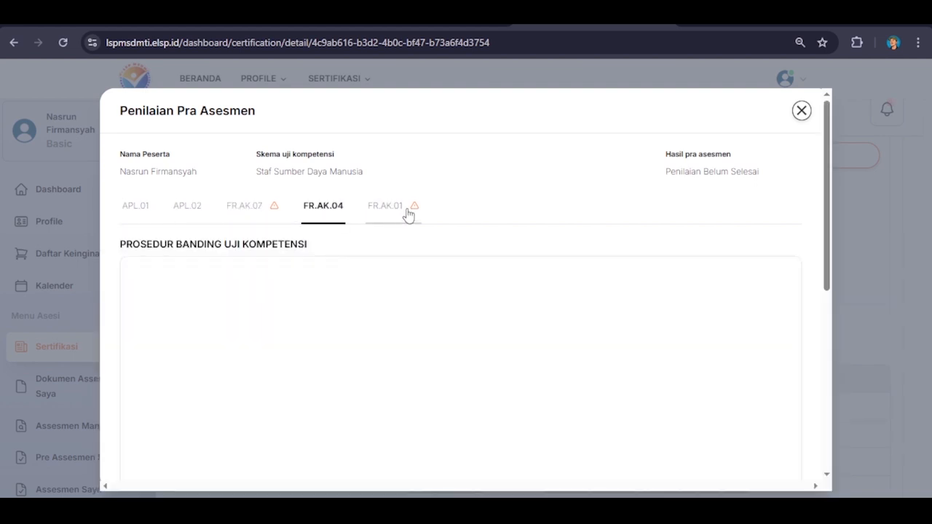
left_click(406, 208)
scroll(525, 319, "down", 1)
scroll(526, 320, "up", 1)
left_click(801, 111)
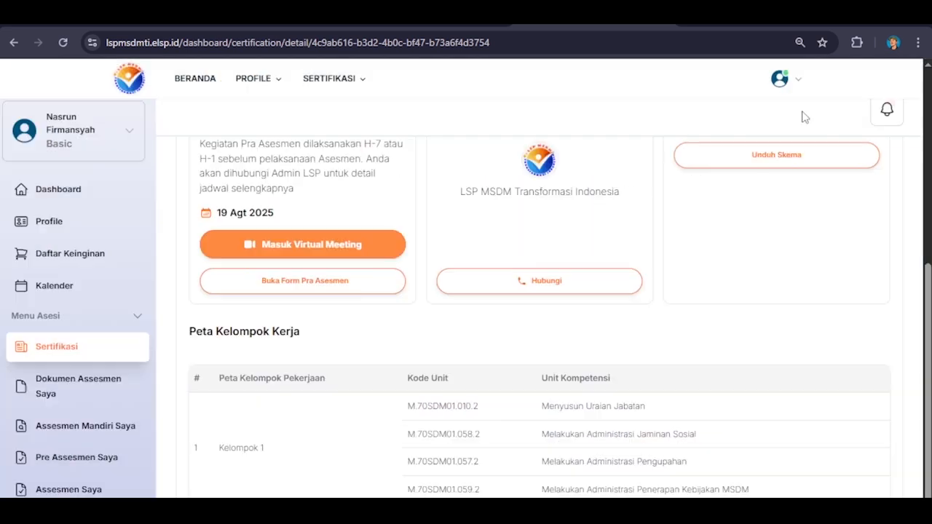
scroll(690, 316, "up", 5)
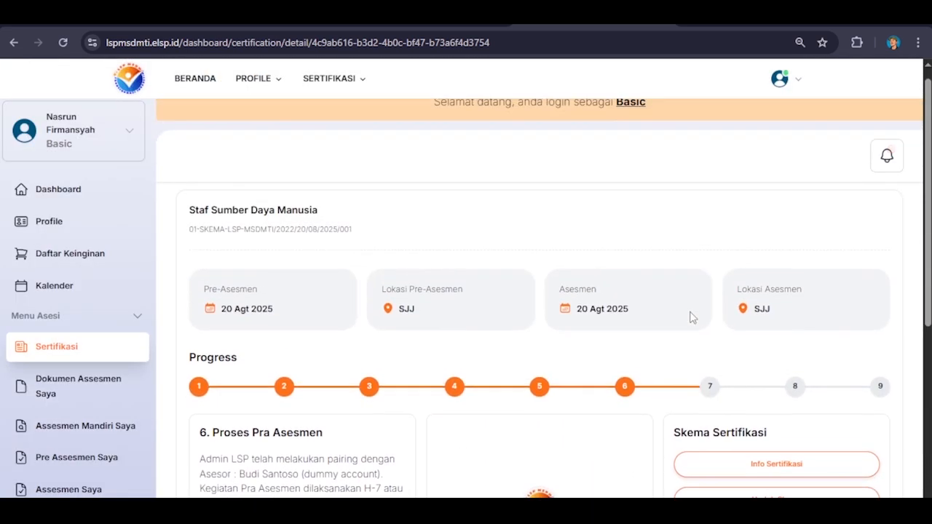